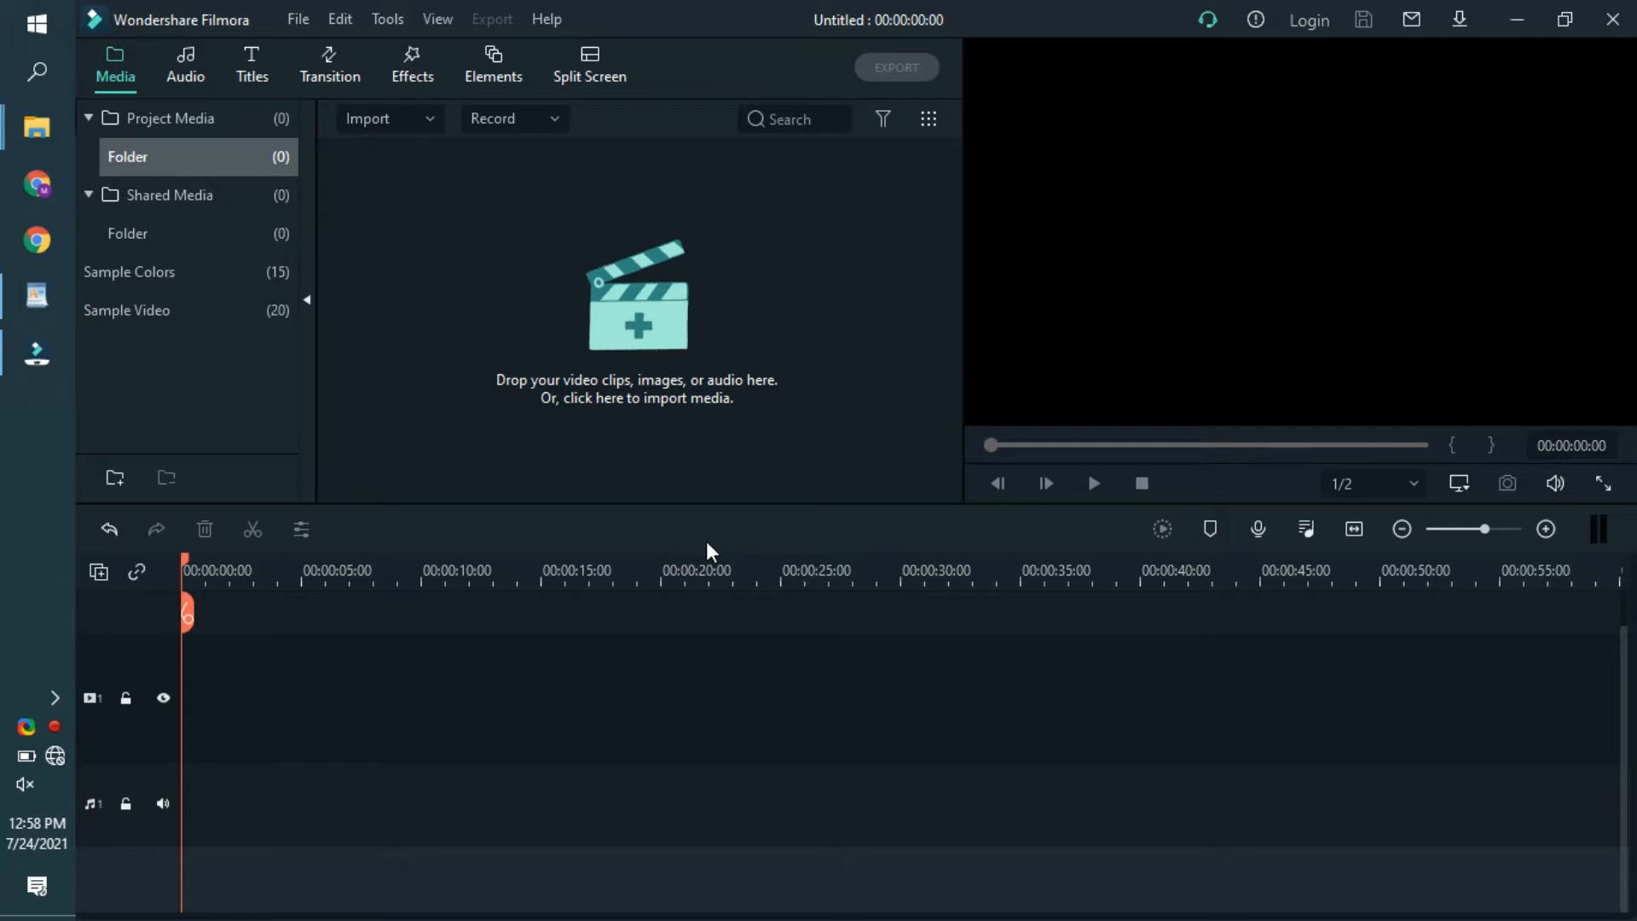
Step: Import the My Video clip and place it at the start of the first video track
{"action": "left_click", "coordinate": [590, 360]}
{"action": "left_click", "coordinate": [328, 200]}
{"action": "left_click", "coordinate": [663, 535]}
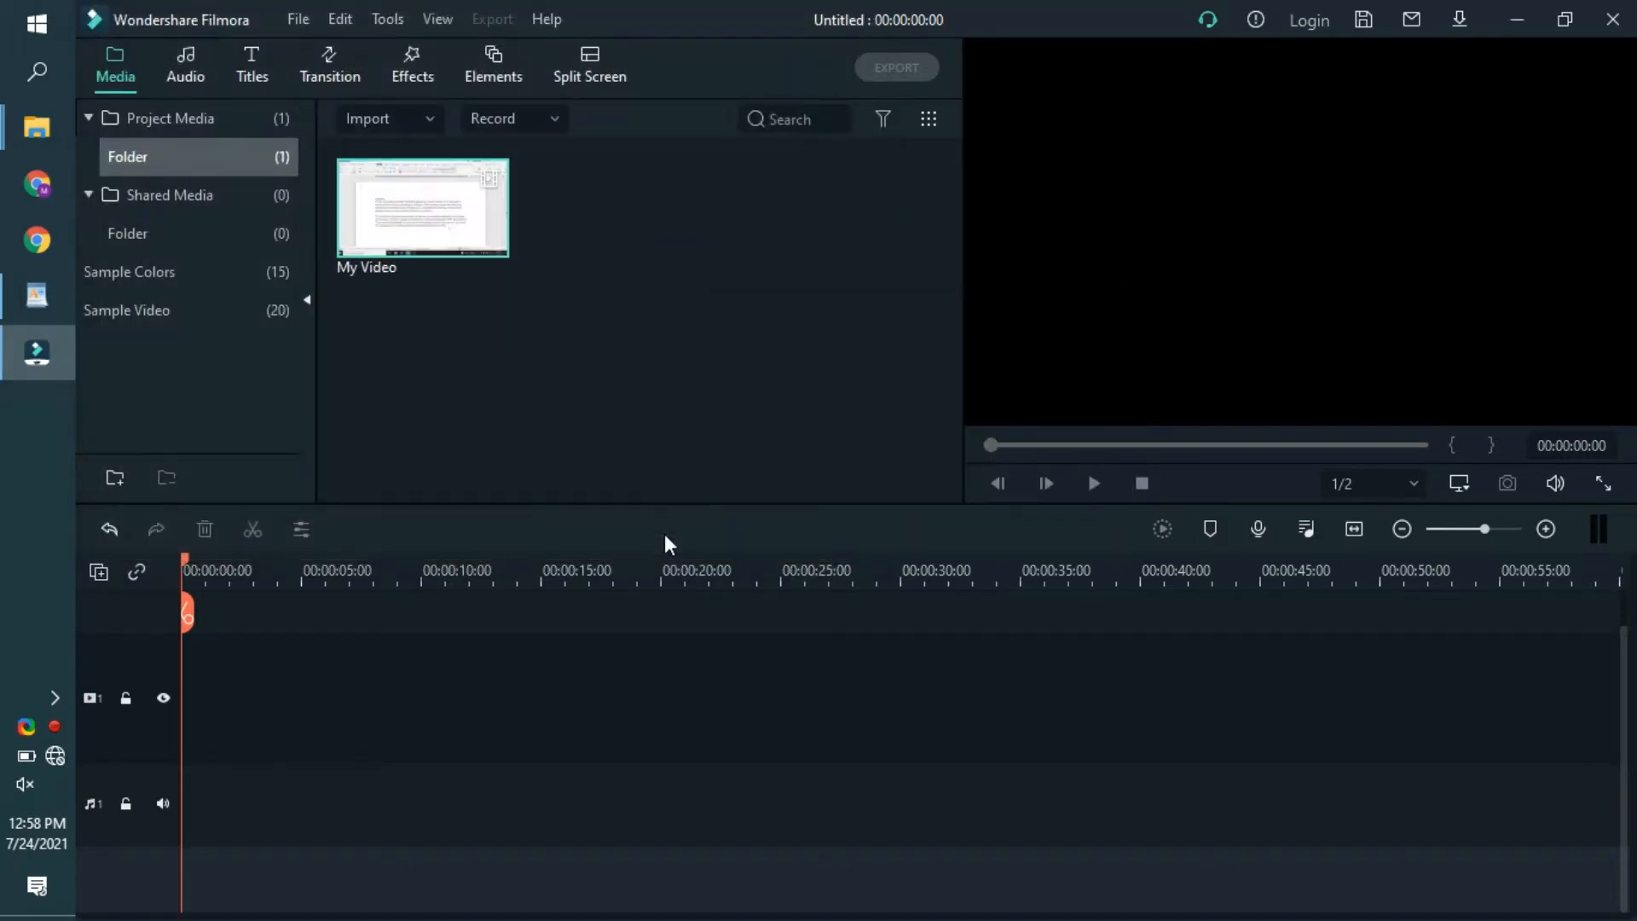
{"action": "left_click_drag", "start_coordinate": [339, 211], "coordinate": [99, 796]}
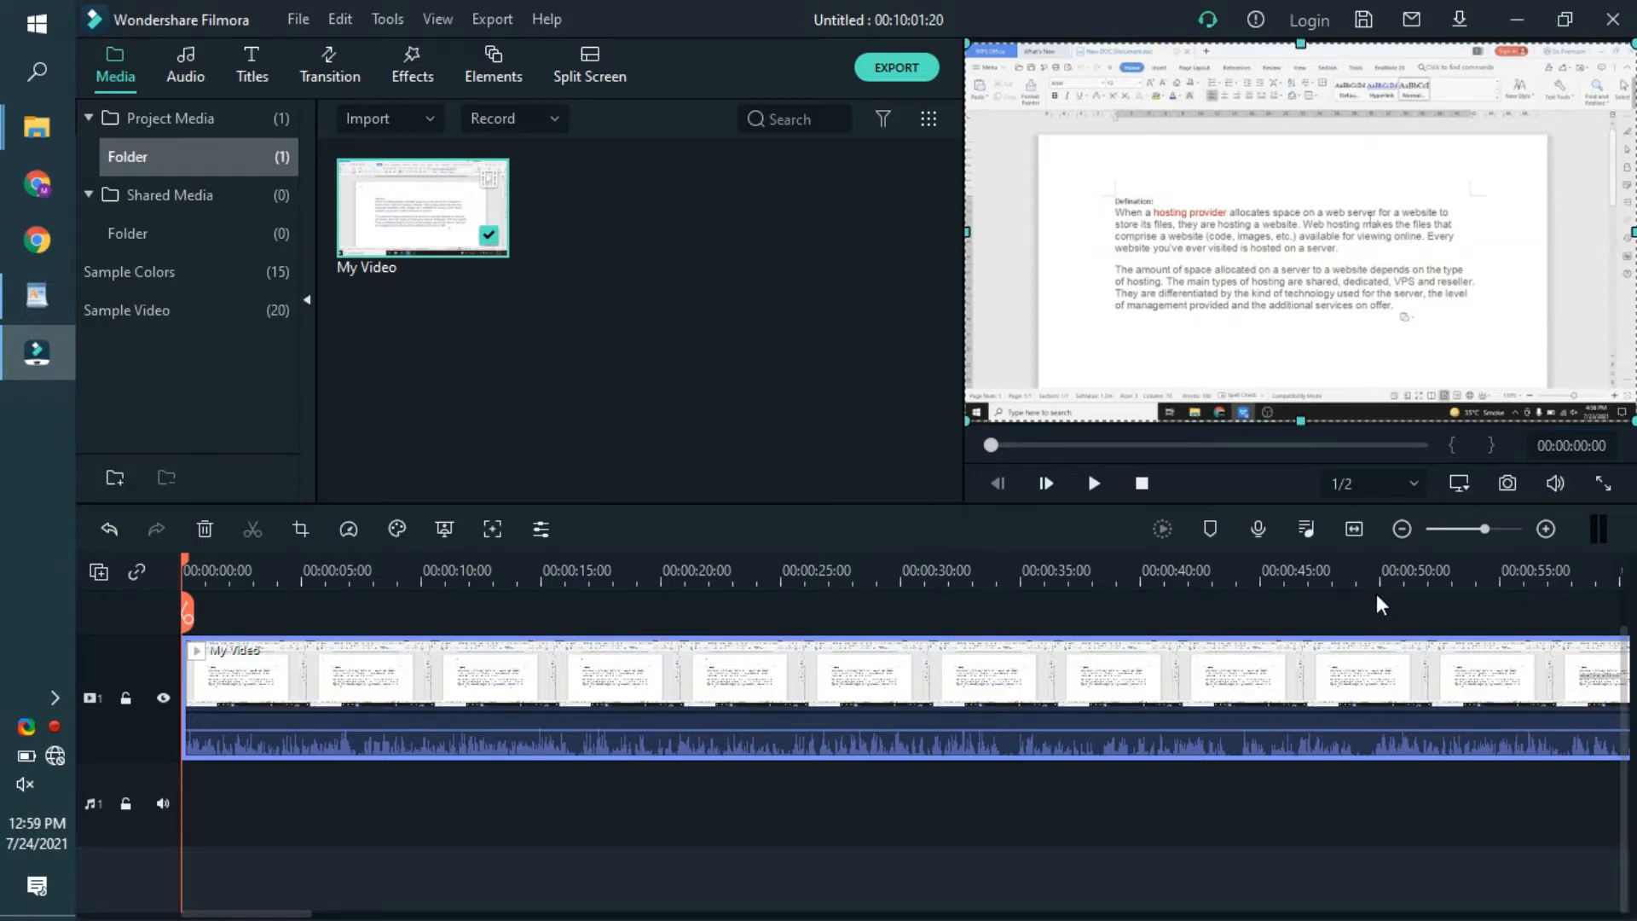
Step: Move the My Video clip about two minutes along the video track to free space before it
{"action": "left_click", "coordinate": [1402, 528]}
{"action": "left_click_drag", "start_coordinate": [442, 656], "coordinate": [575, 547]}
{"action": "left_click", "coordinate": [724, 254]}
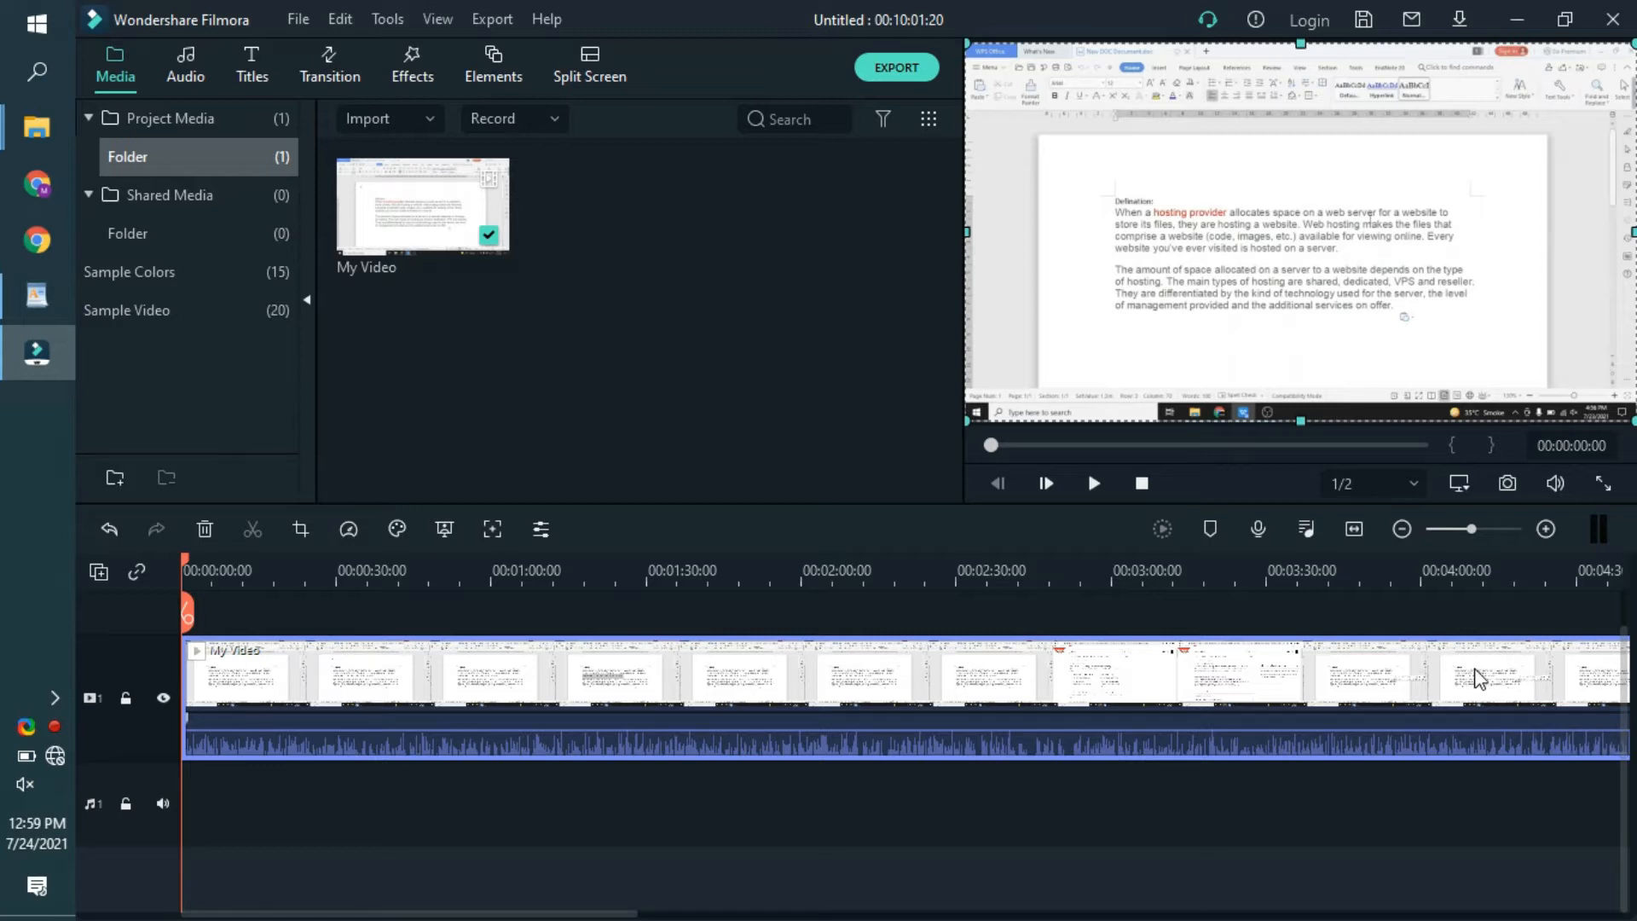
{"action": "left_click", "coordinate": [310, 636]}
{"action": "left_click_drag", "start_coordinate": [348, 568], "coordinate": [216, 638]}
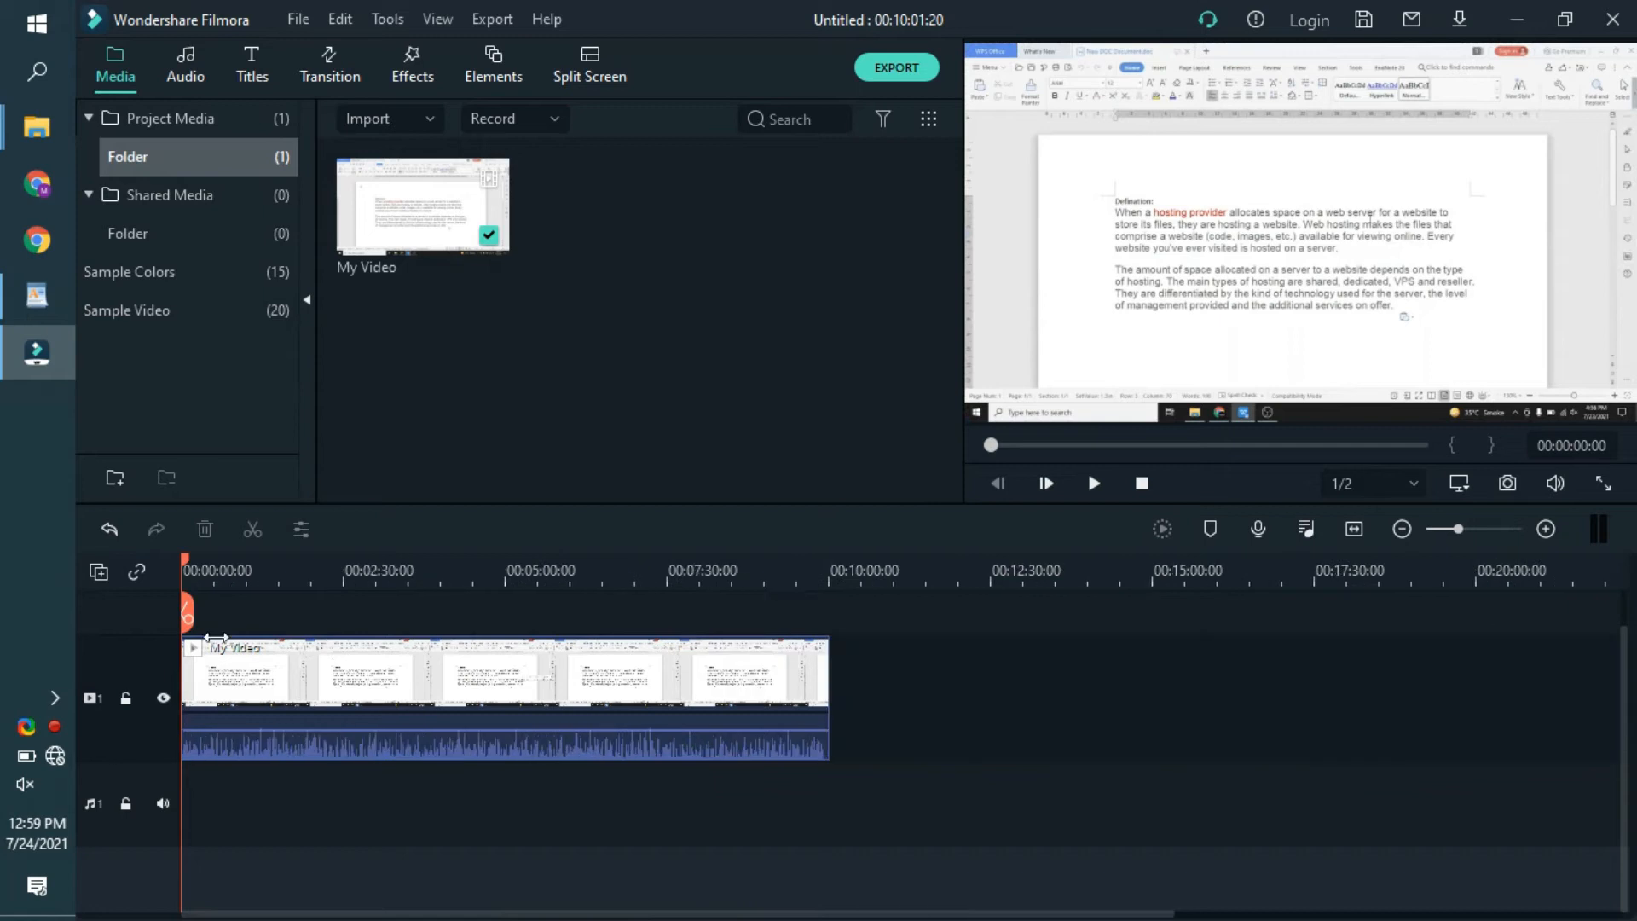
{"action": "left_click", "coordinate": [356, 565]}
{"action": "left_click", "coordinate": [436, 570]}
{"action": "left_click_drag", "start_coordinate": [283, 567], "coordinate": [167, 591]}
{"action": "left_click_drag", "start_coordinate": [410, 683], "coordinate": [539, 685]}
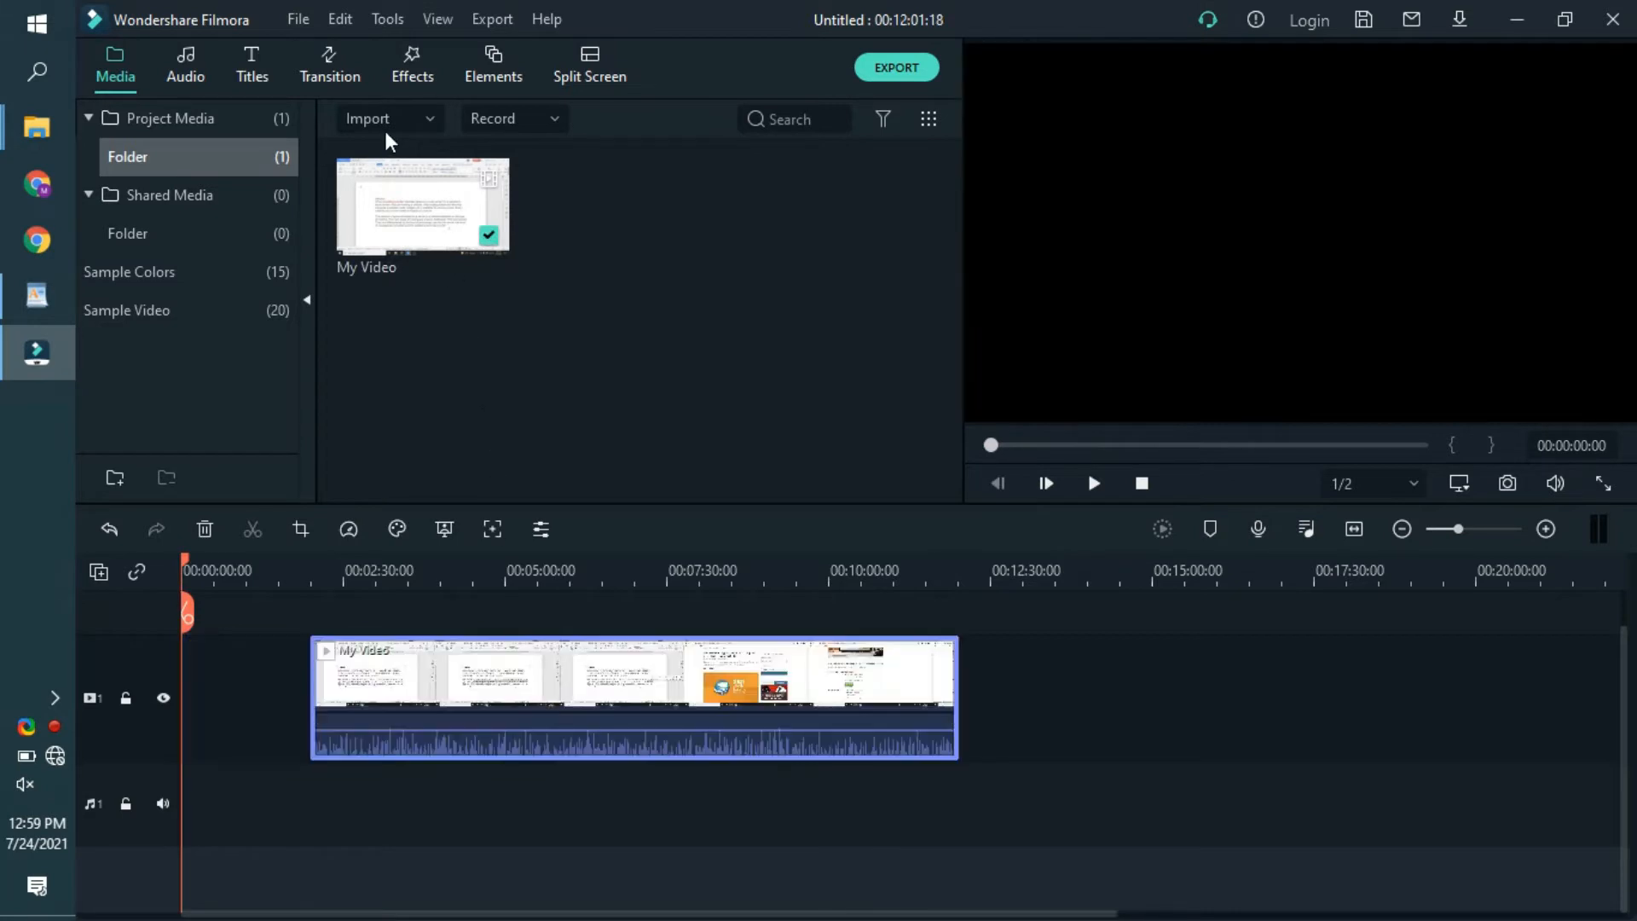
Step: Place a Basic 6 title about 16 seconds long at the start of the video track, with the My Video clip directly after it
{"action": "left_click", "coordinate": [254, 73]}
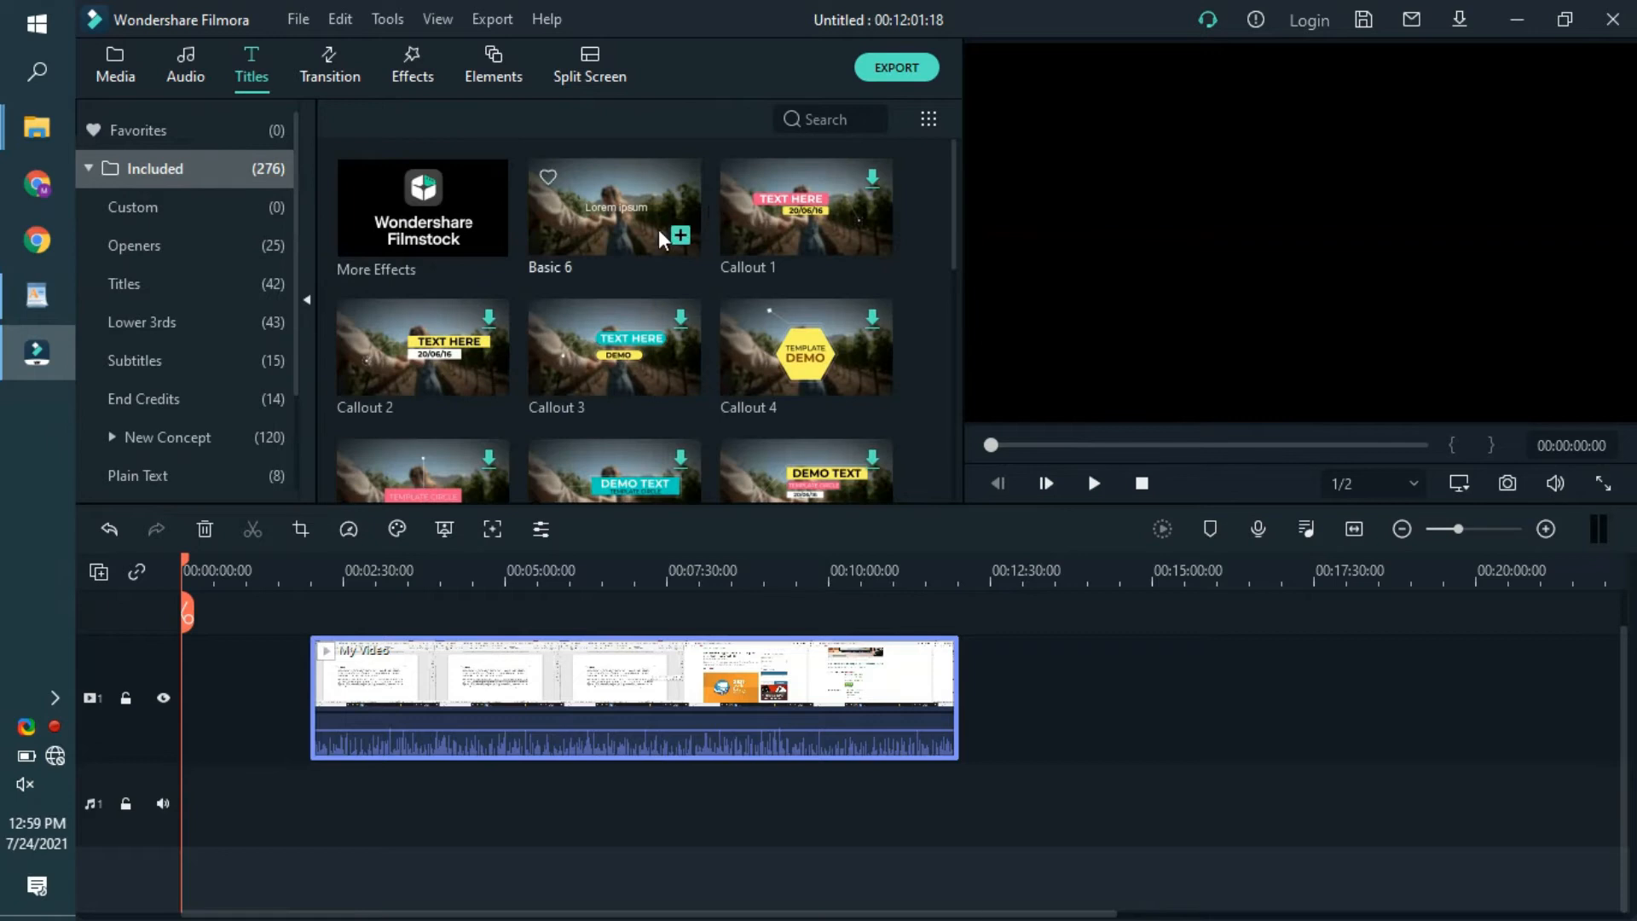
{"action": "left_click_drag", "start_coordinate": [587, 247], "coordinate": [181, 752]}
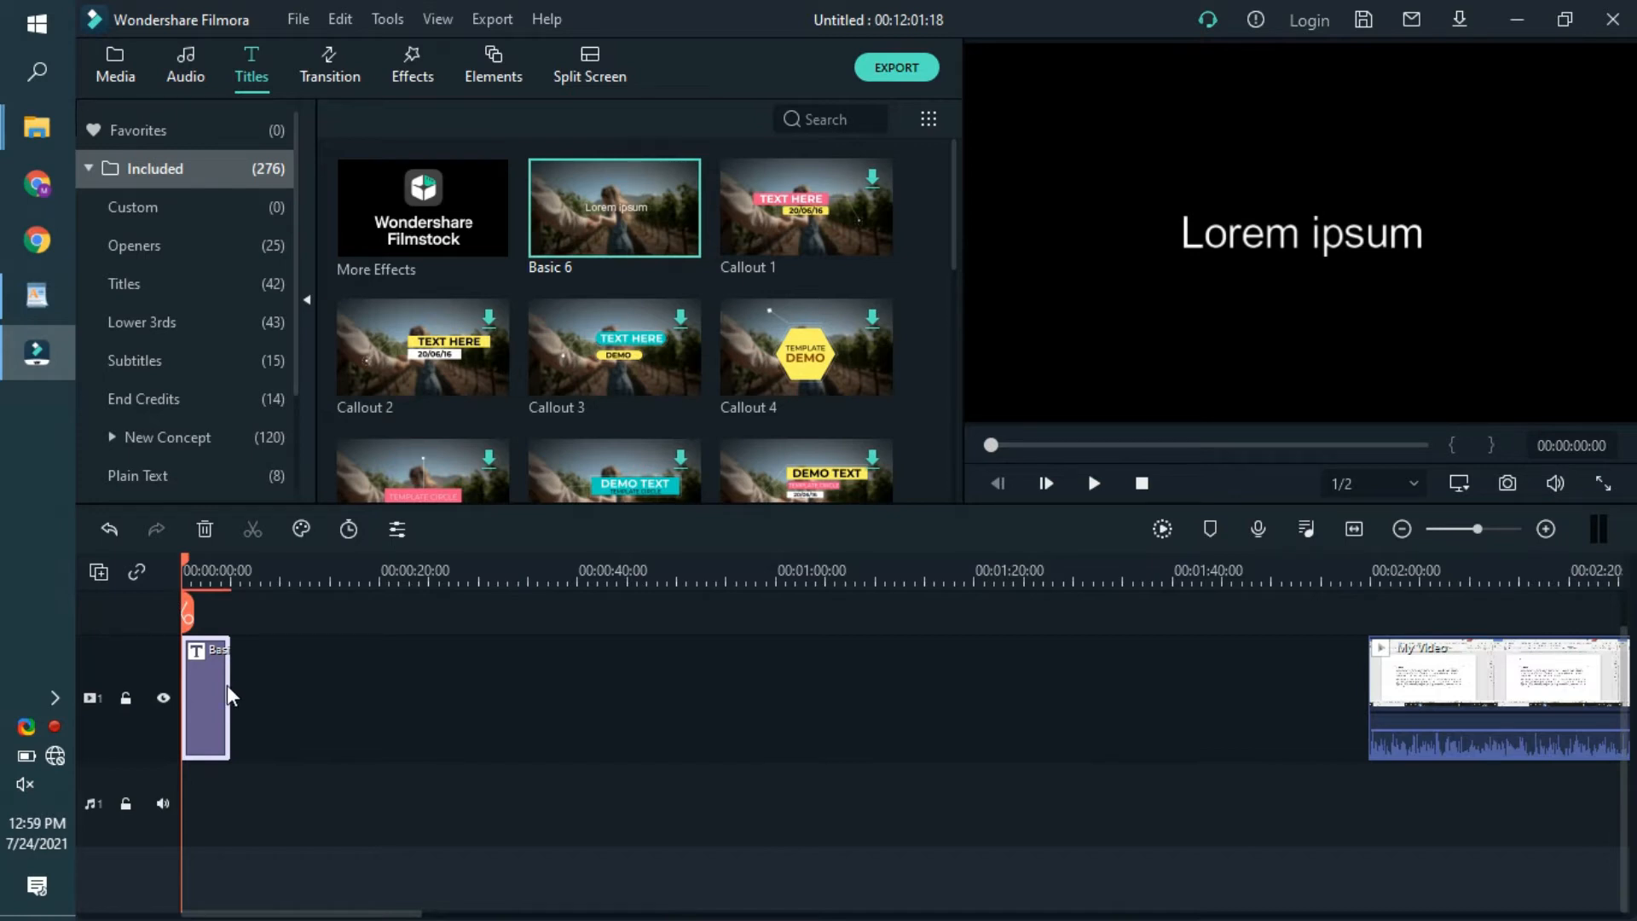
{"action": "left_click_drag", "start_coordinate": [228, 686], "coordinate": [343, 723]}
{"action": "left_click_drag", "start_coordinate": [1308, 746], "coordinate": [460, 778]}
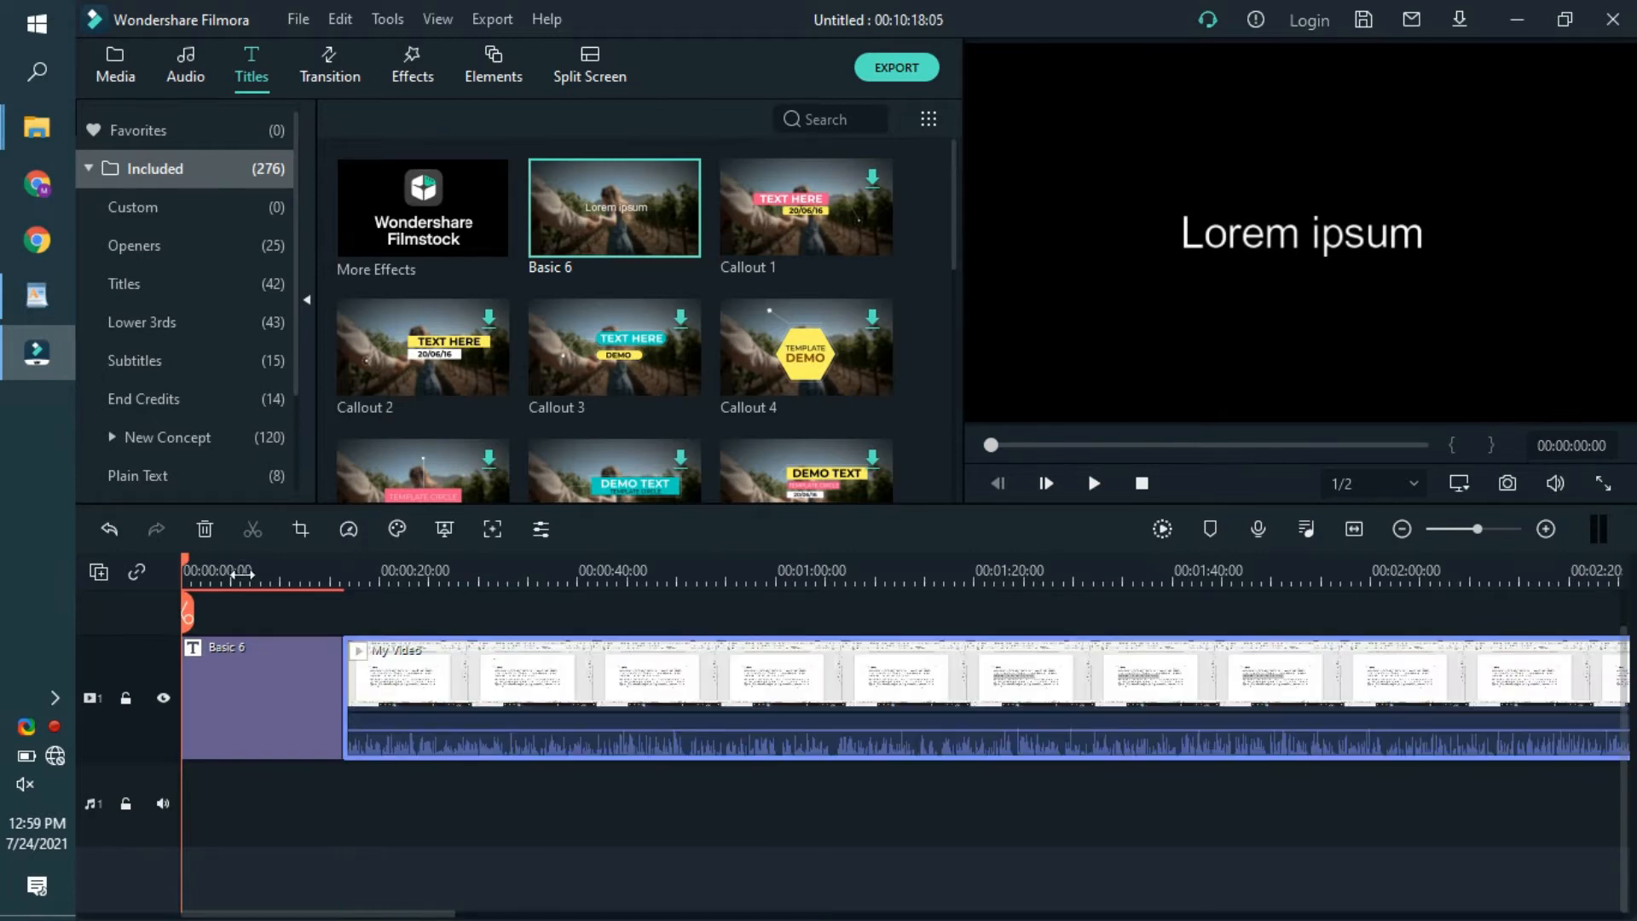
Step: Replace the Basic 6 title's placeholder text with "How to add text" and "In Filmora's Video" on two lines
{"action": "left_click", "coordinate": [243, 574]}
{"action": "double_click", "coordinate": [243, 663]}
{"action": "left_click", "coordinate": [629, 265]}
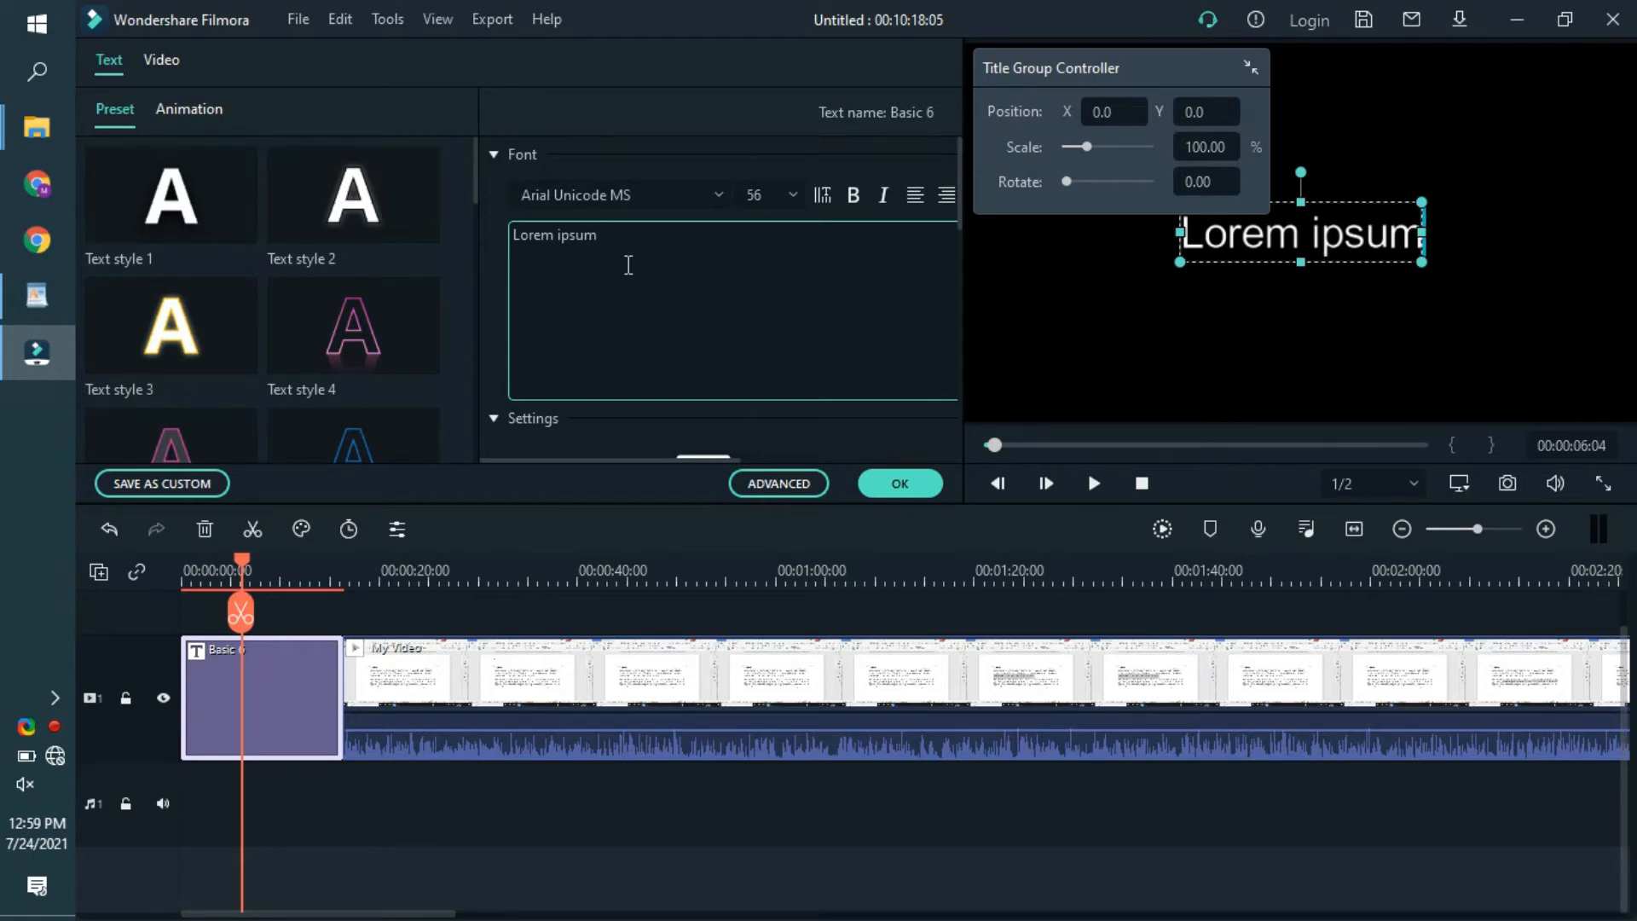
{"action": "key", "text": "ctrl+a"}
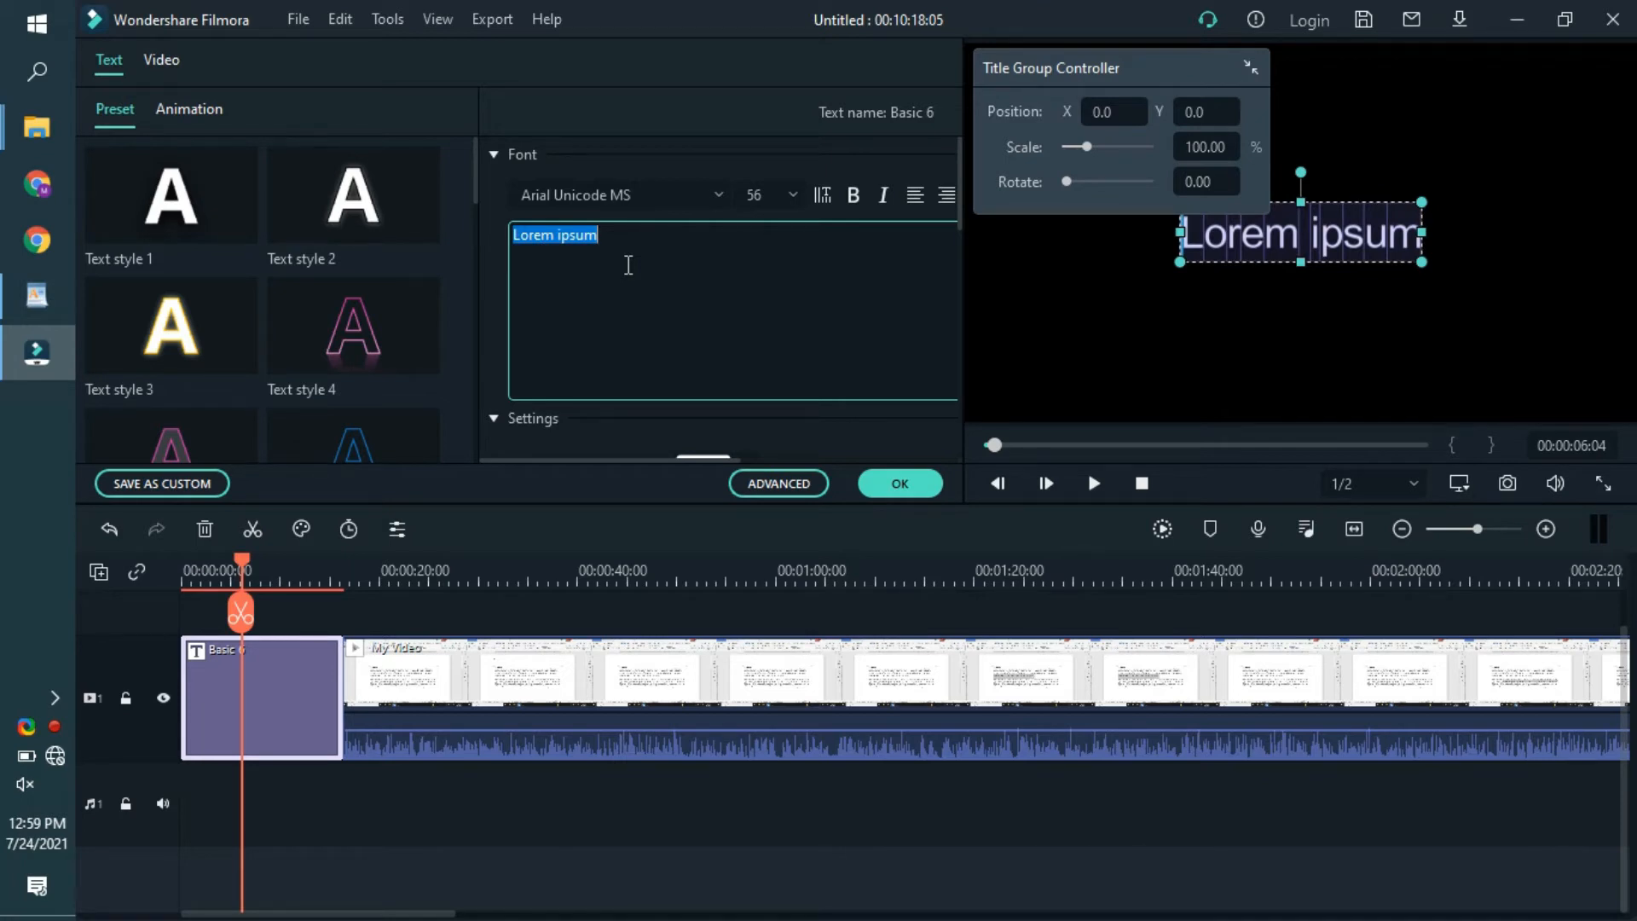
{"action": "type", "text": "How to add tec"}
{"action": "key", "text": "BackSpace"}
{"action": "type", "text": "xt"}
{"action": "key", "text": "Return"}
{"action": "type", "text": "In f"}
{"action": "key", "text": "BackSpace"}
{"action": "type", "text": "Filmot"}
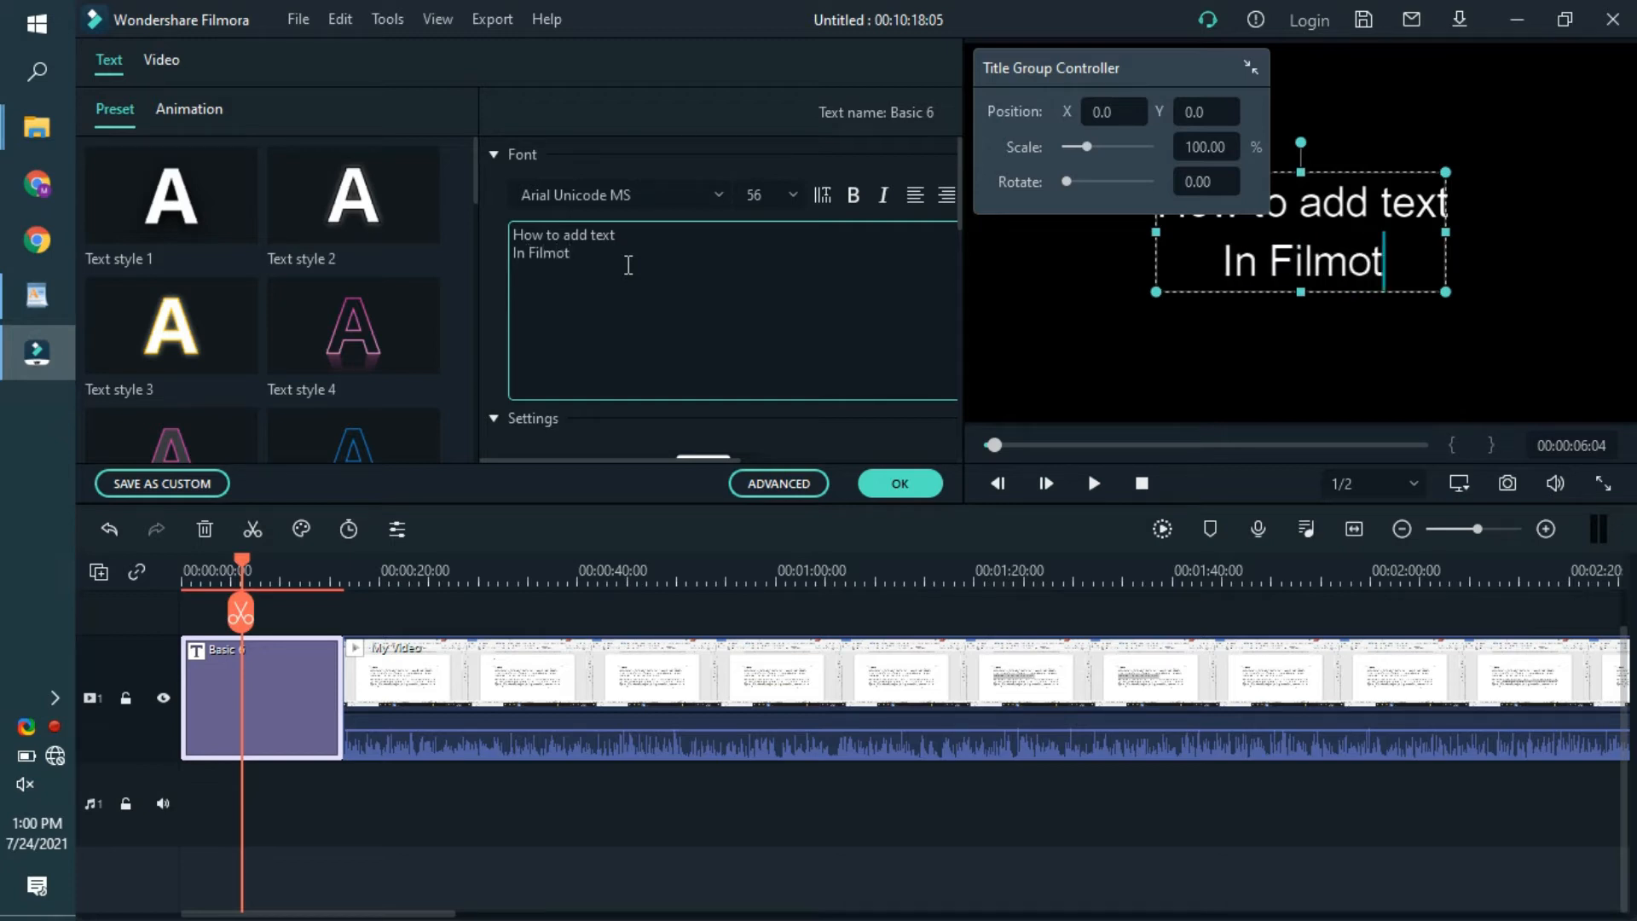
{"action": "key", "text": "BackSpace"}
{"action": "type", "text": "ra"}
{"action": "key", "text": "BackSpace"}
{"action": "type", "text": "'s Video"}
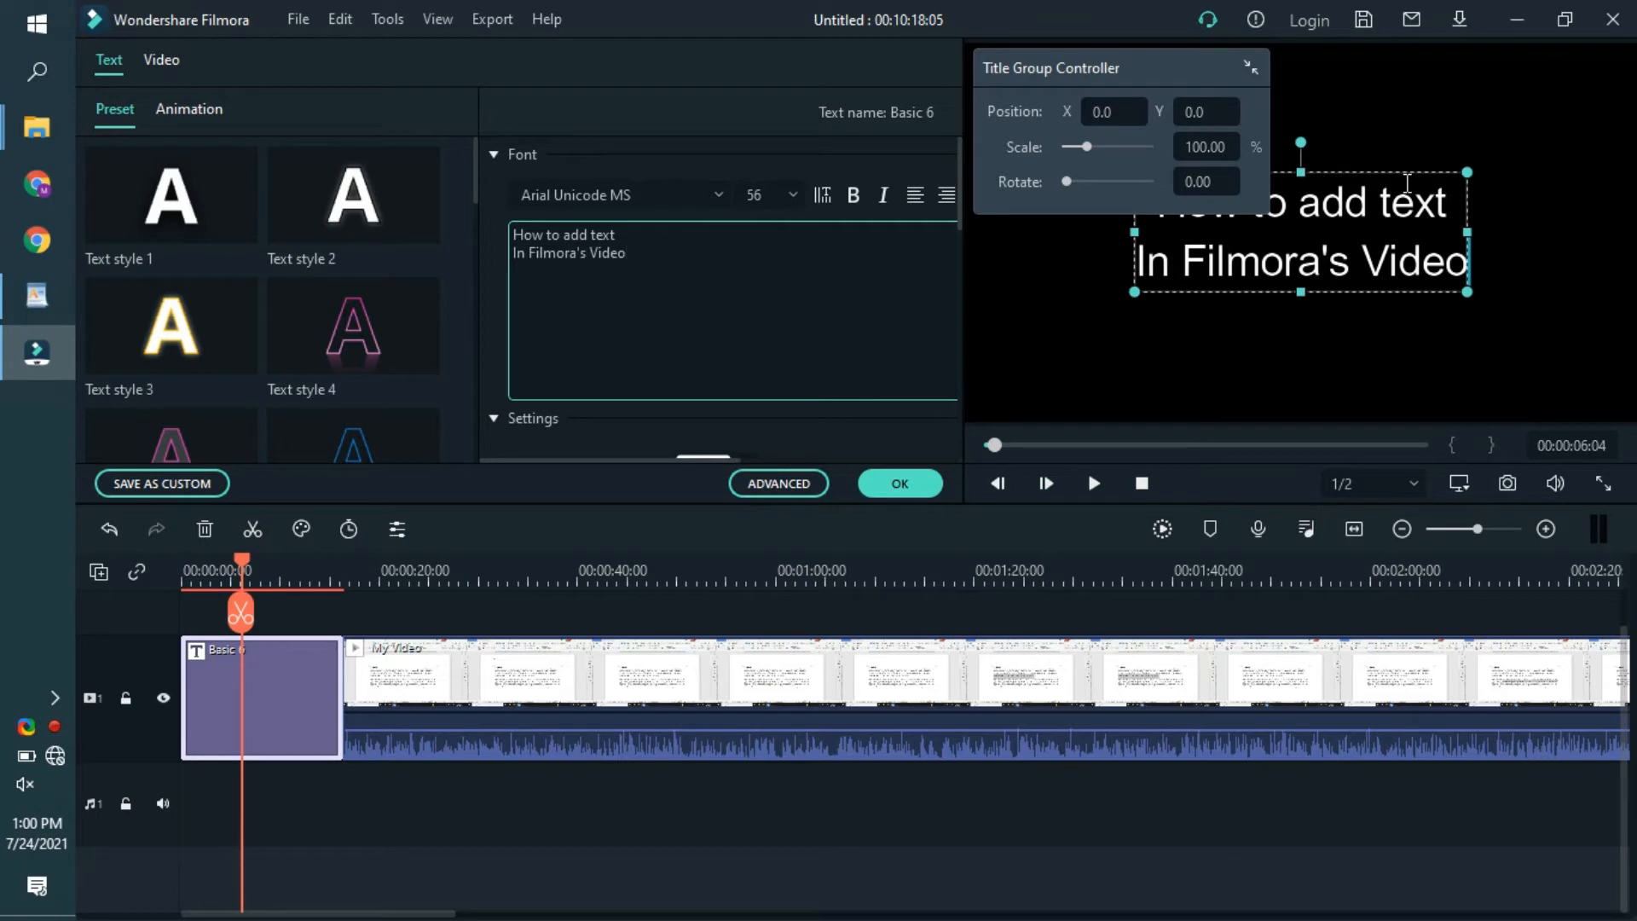
{"action": "left_click", "coordinate": [887, 489]}
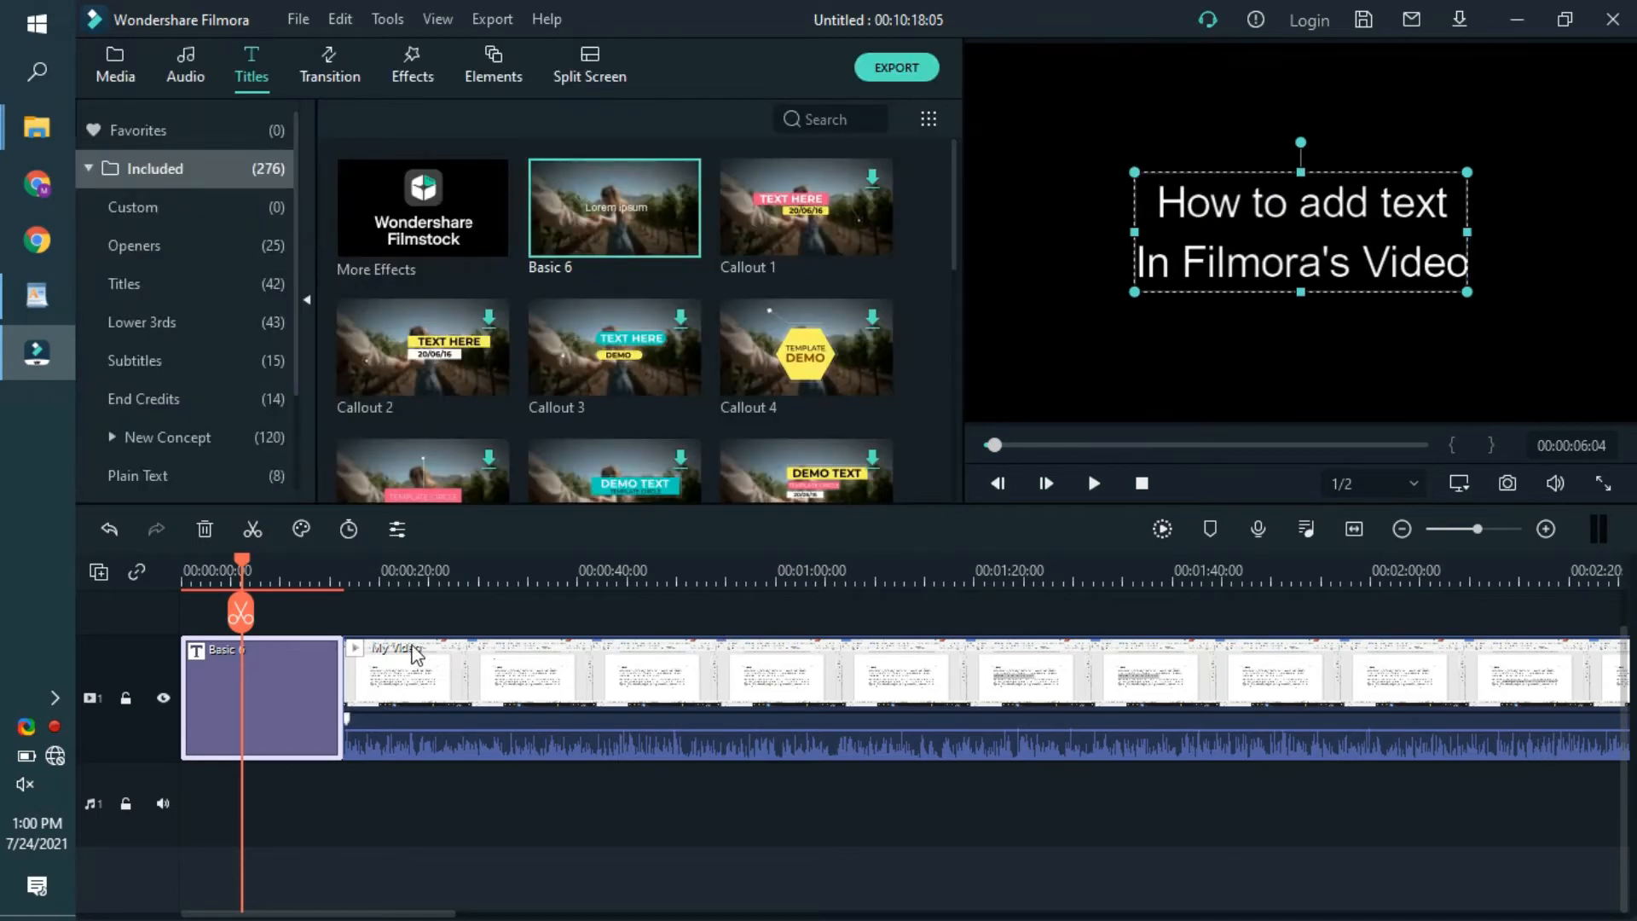
{"action": "left_click", "coordinate": [386, 786]}
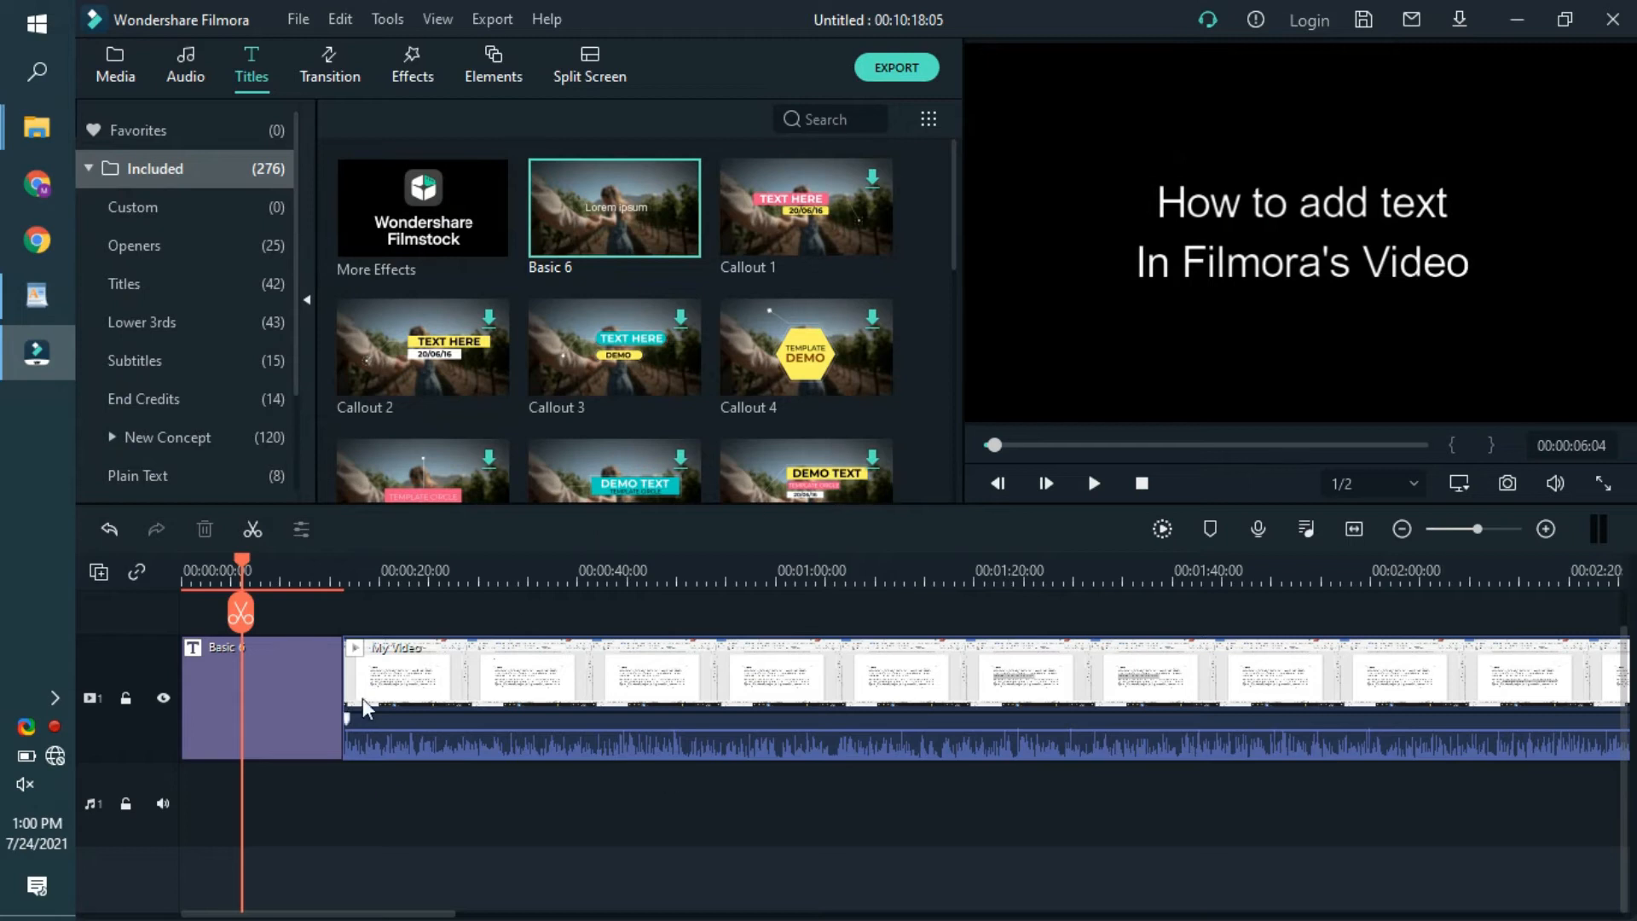
Step: Reopen the title for editing and try Text styles 3, 2, 4, 6, 8 and 9 on it
{"action": "double_click", "coordinate": [263, 734]}
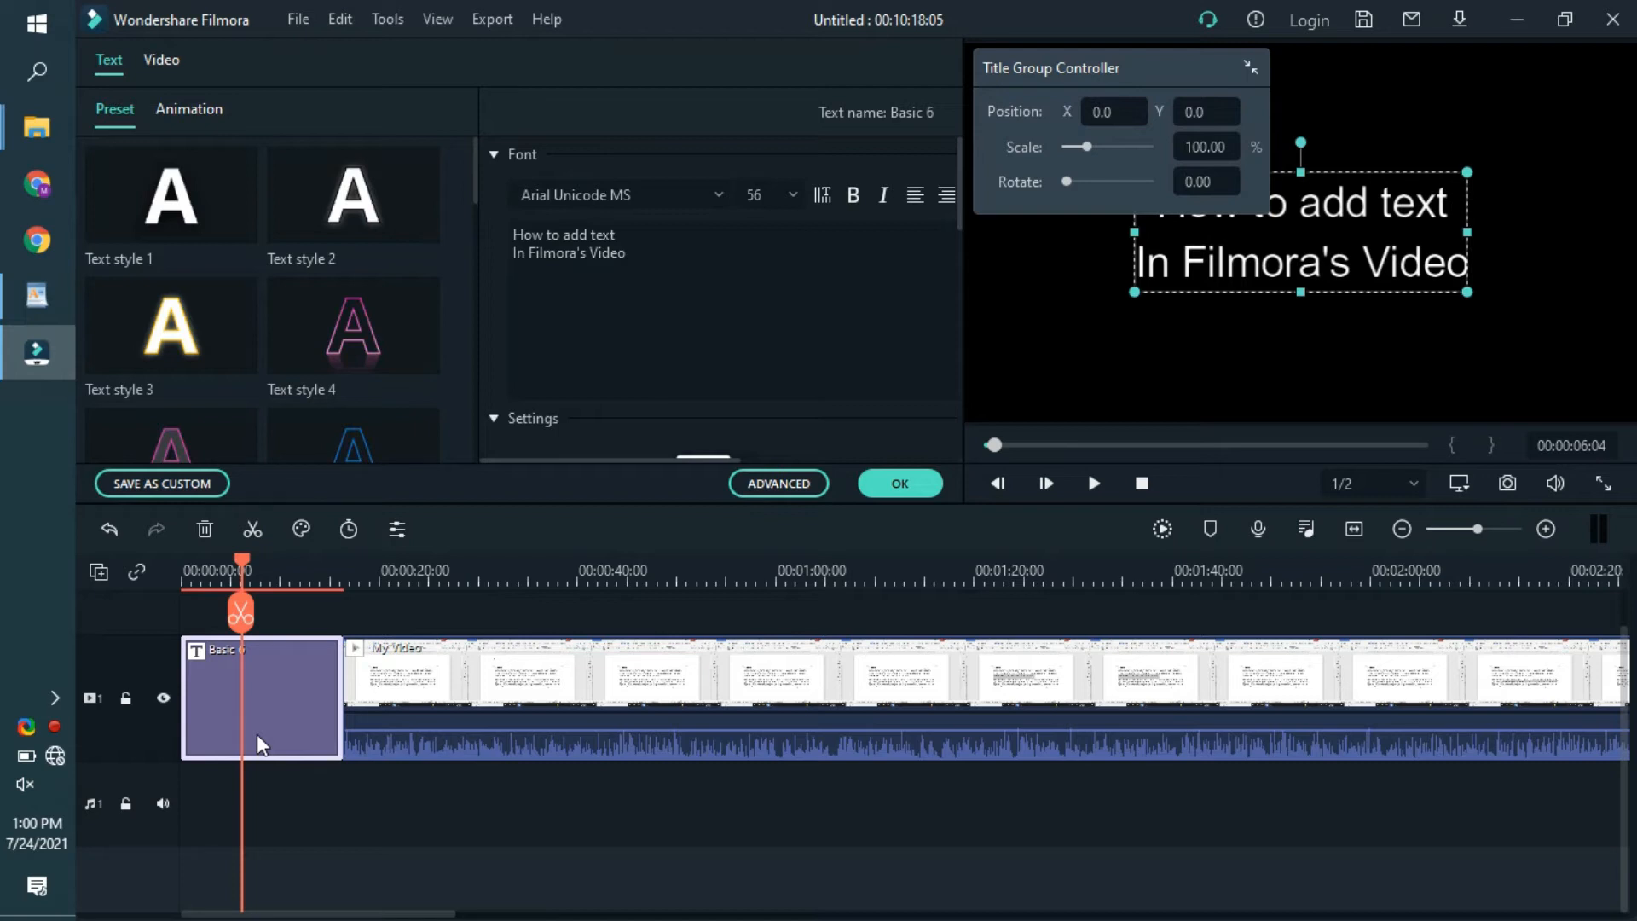
{"action": "left_click", "coordinate": [172, 327]}
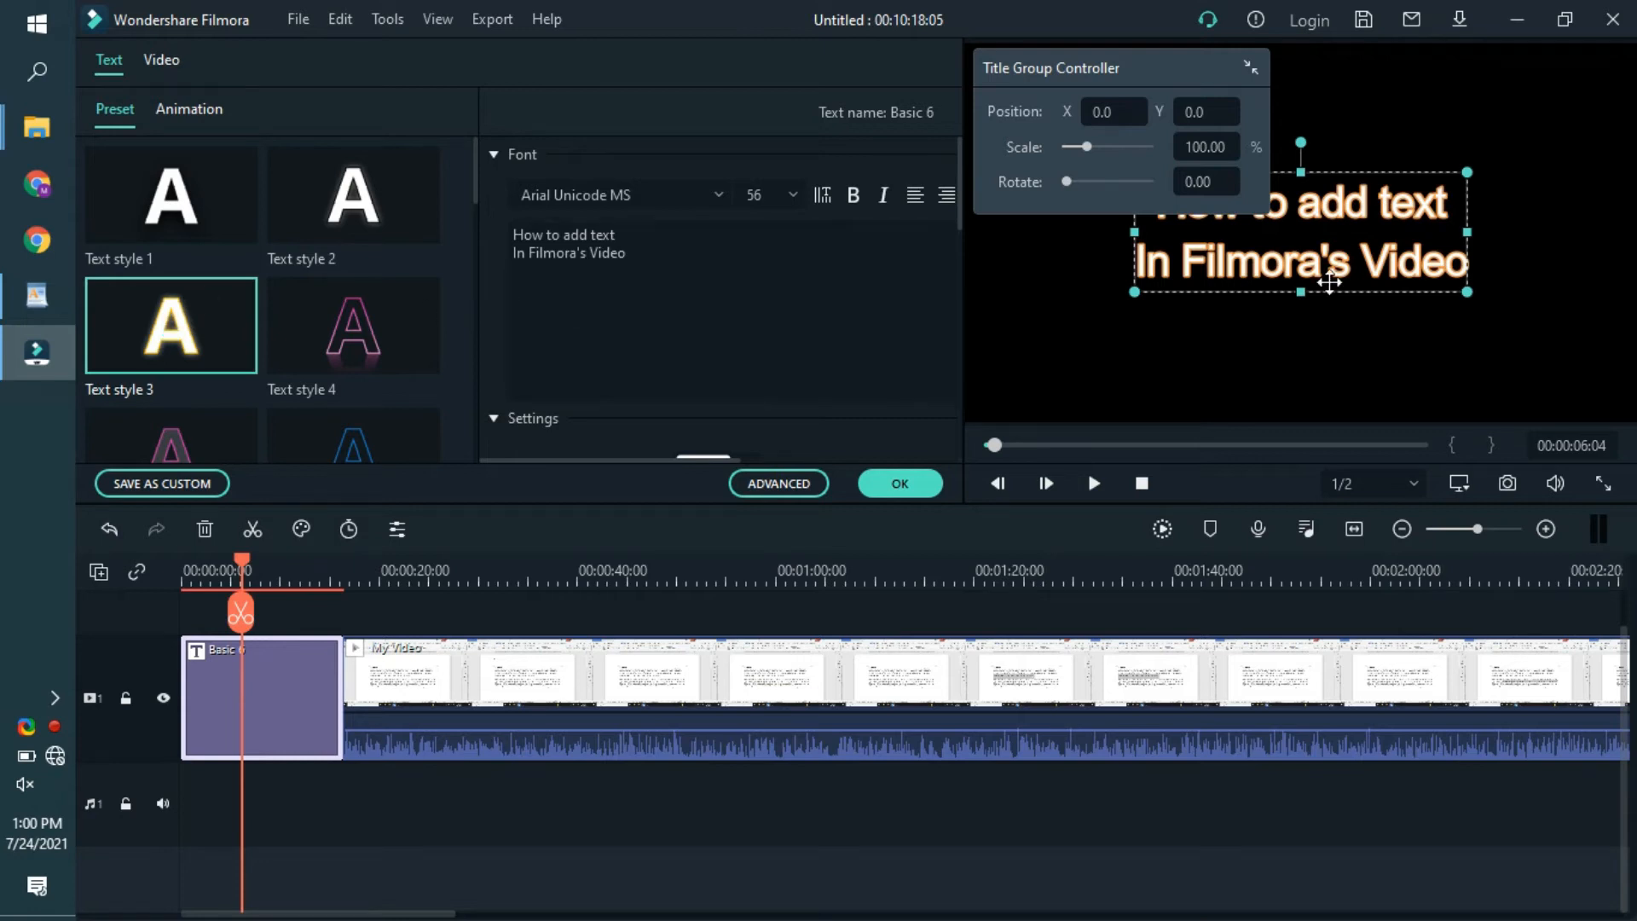
{"action": "left_click", "coordinate": [356, 198]}
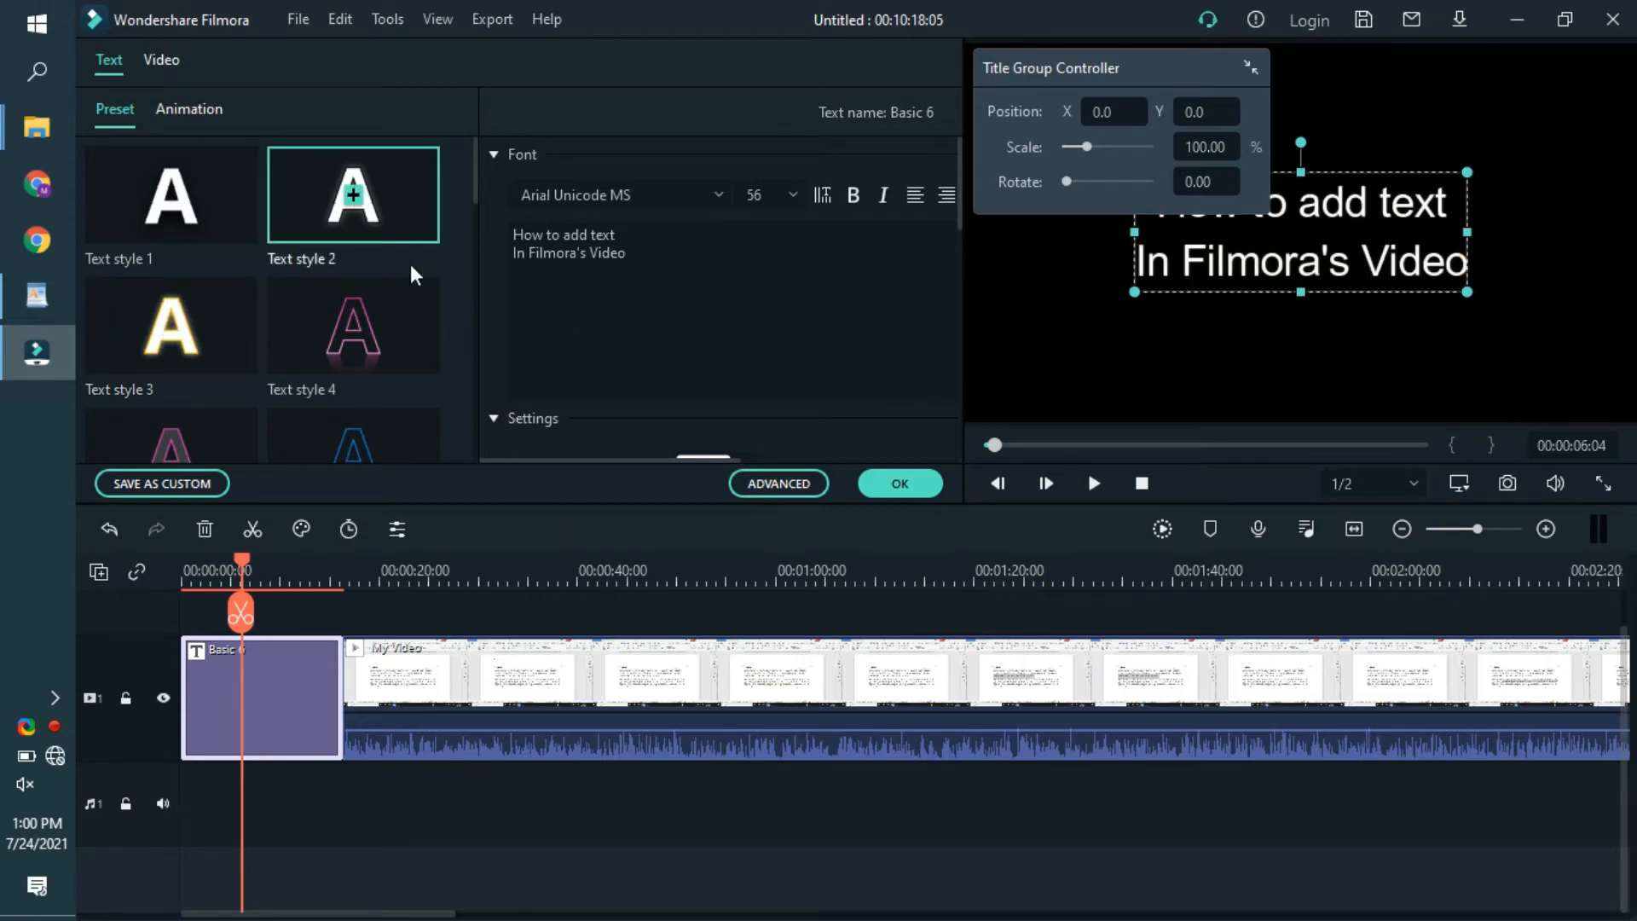
{"action": "left_click", "coordinate": [358, 334]}
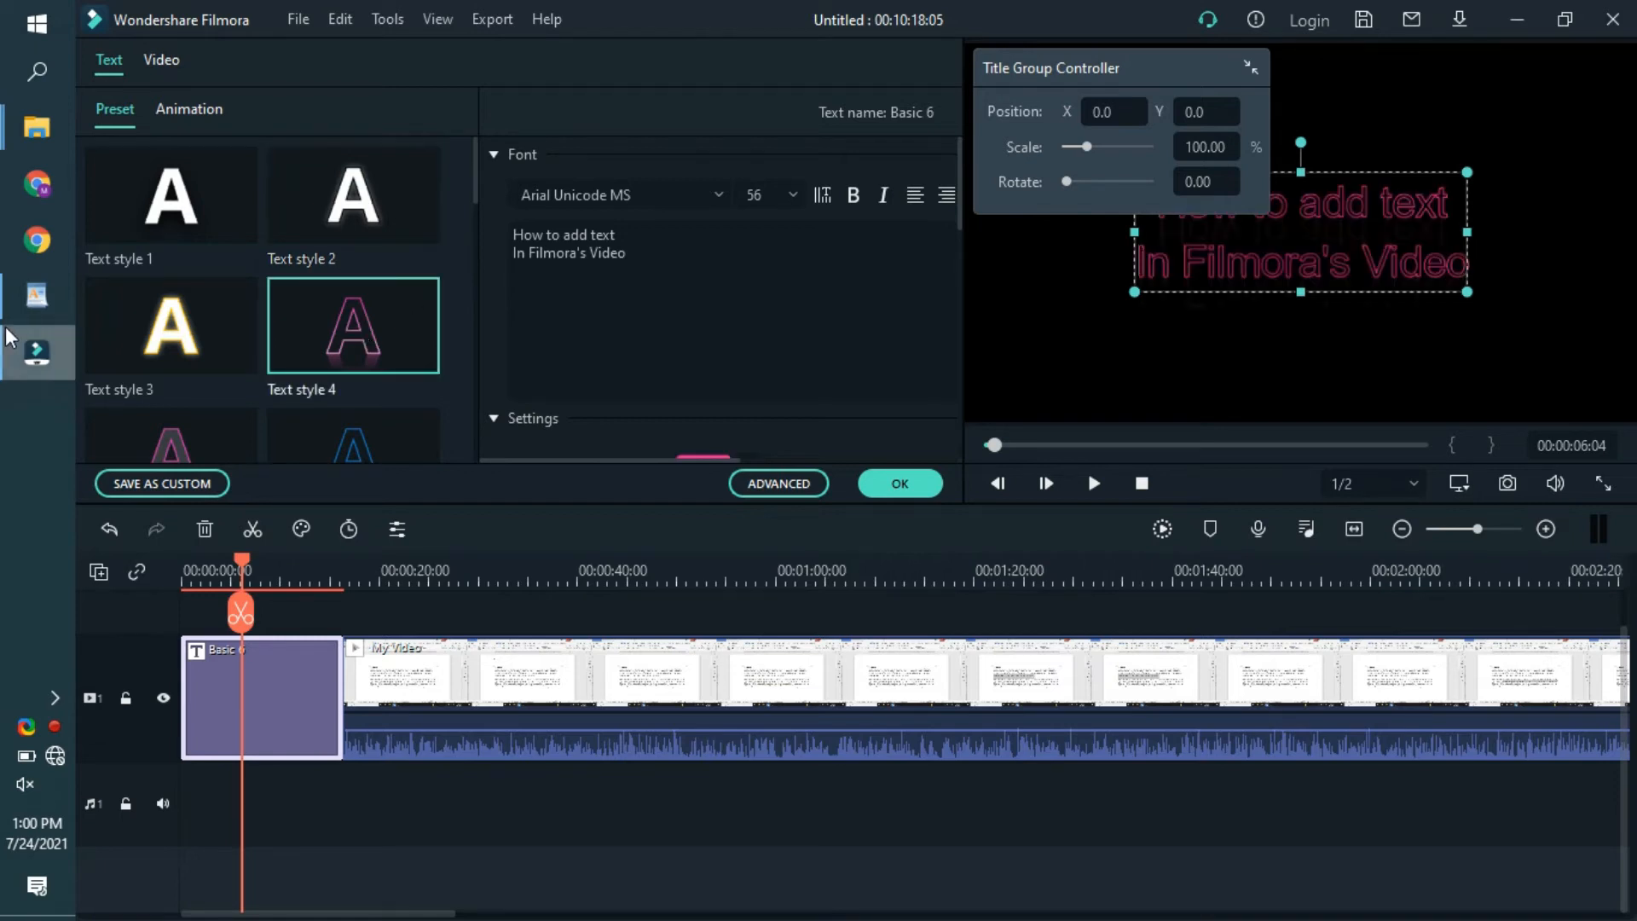
{"action": "left_click", "coordinate": [166, 331]}
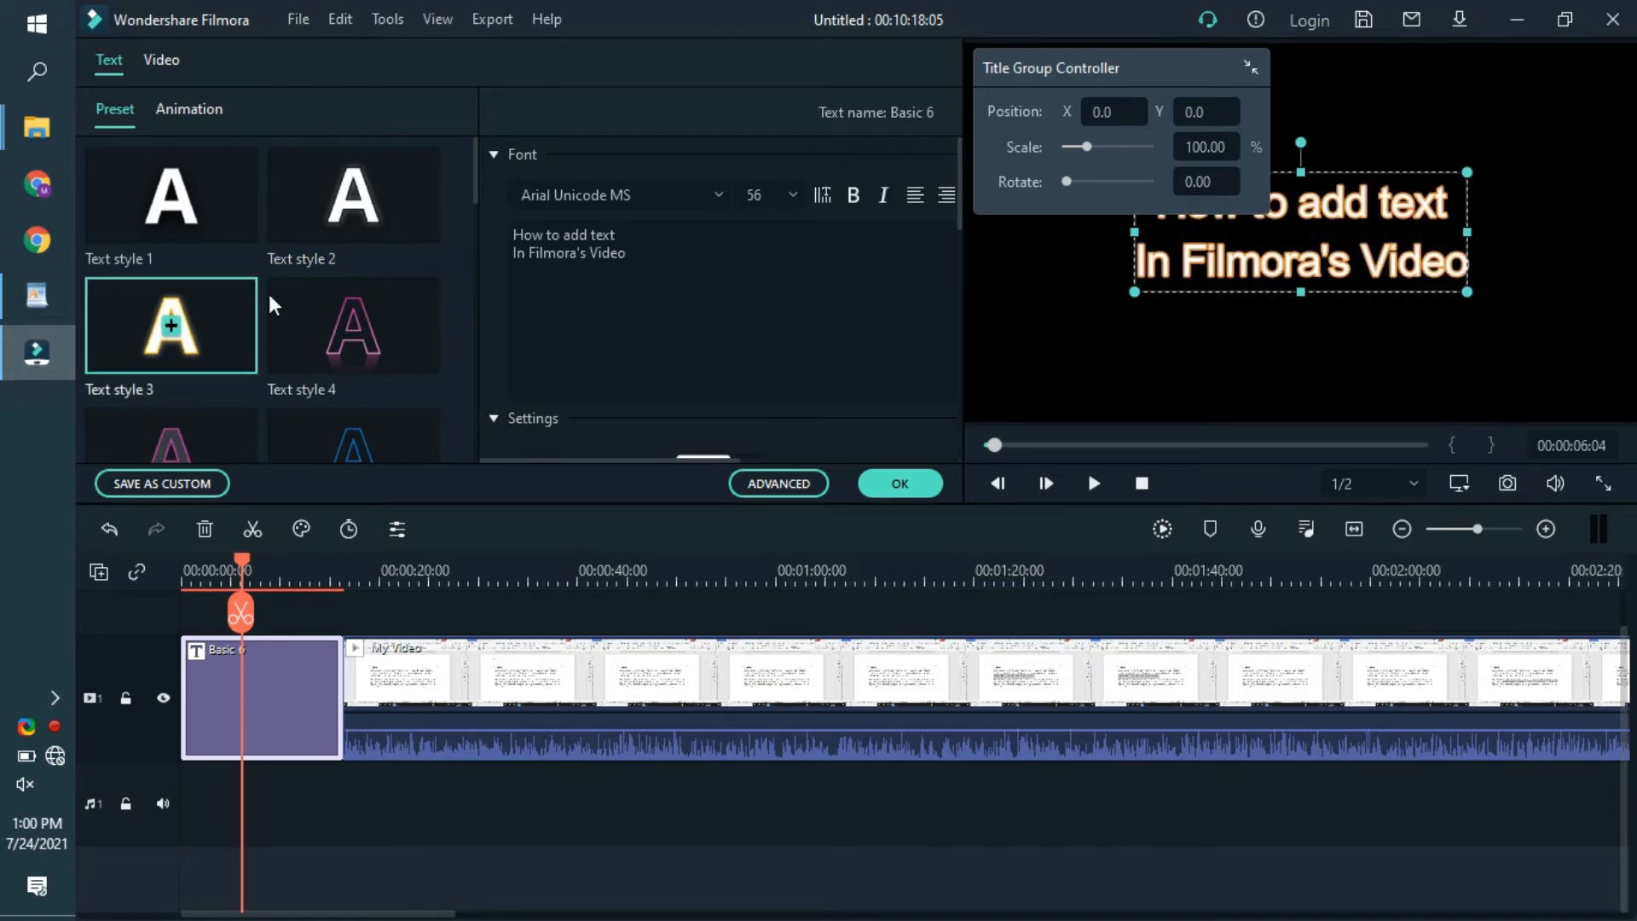
{"action": "left_click_drag", "start_coordinate": [474, 194], "coordinate": [474, 232]}
{"action": "left_click", "coordinate": [355, 249]}
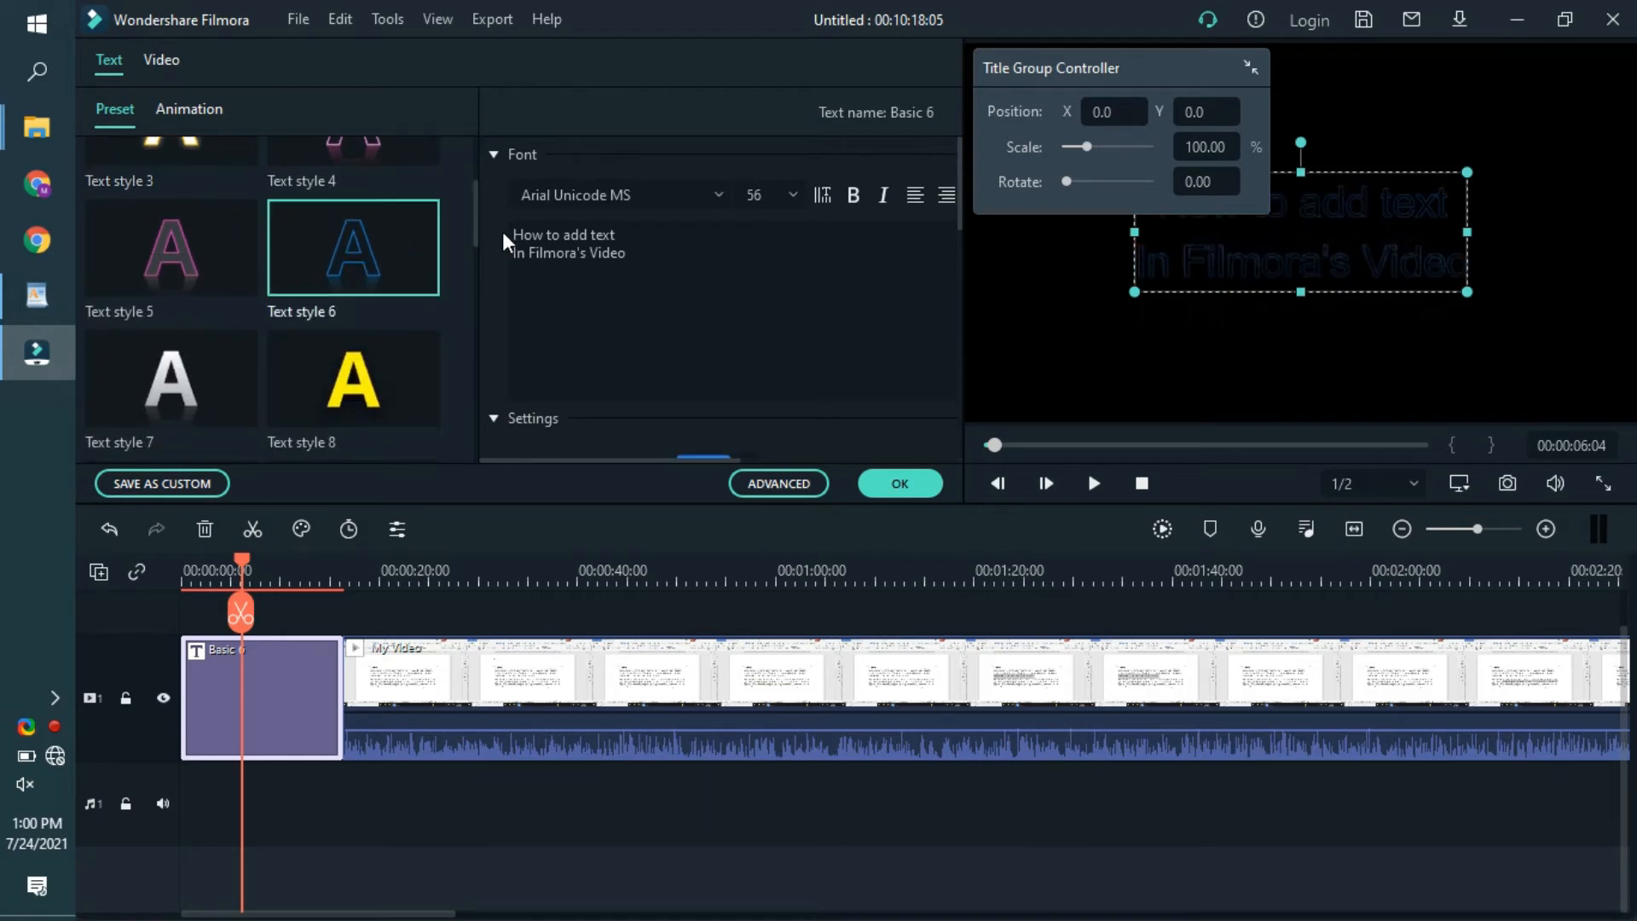
{"action": "scroll", "coordinate": [469, 249], "scroll_direction": "down", "scroll_amount": 2}
{"action": "left_click", "coordinate": [349, 233]}
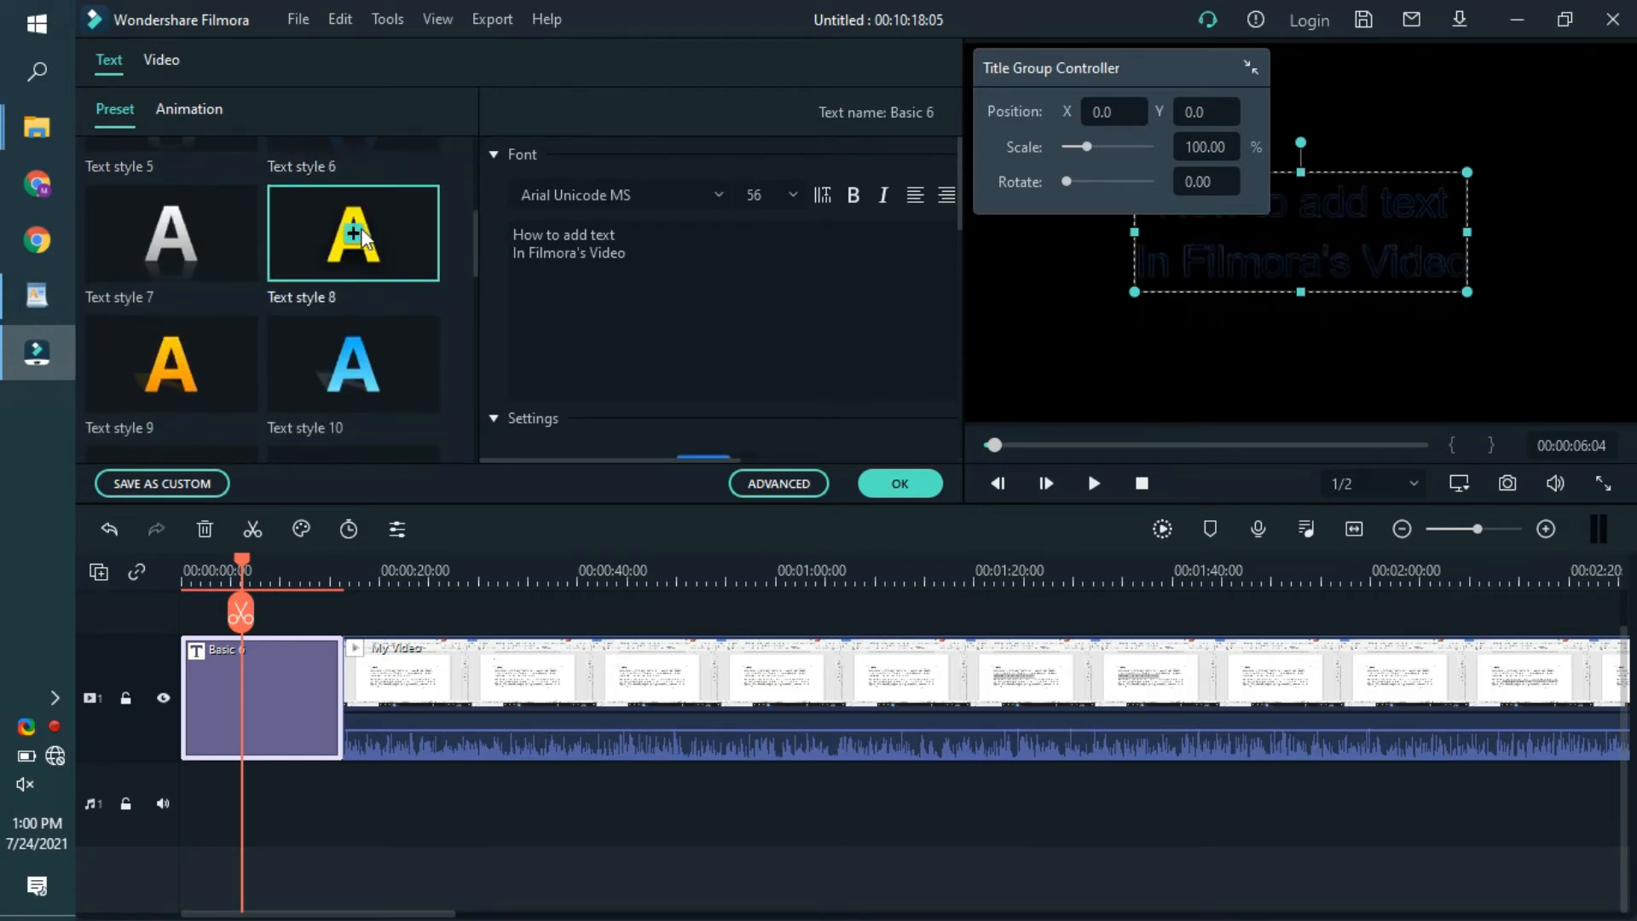
{"action": "left_click", "coordinate": [171, 368]}
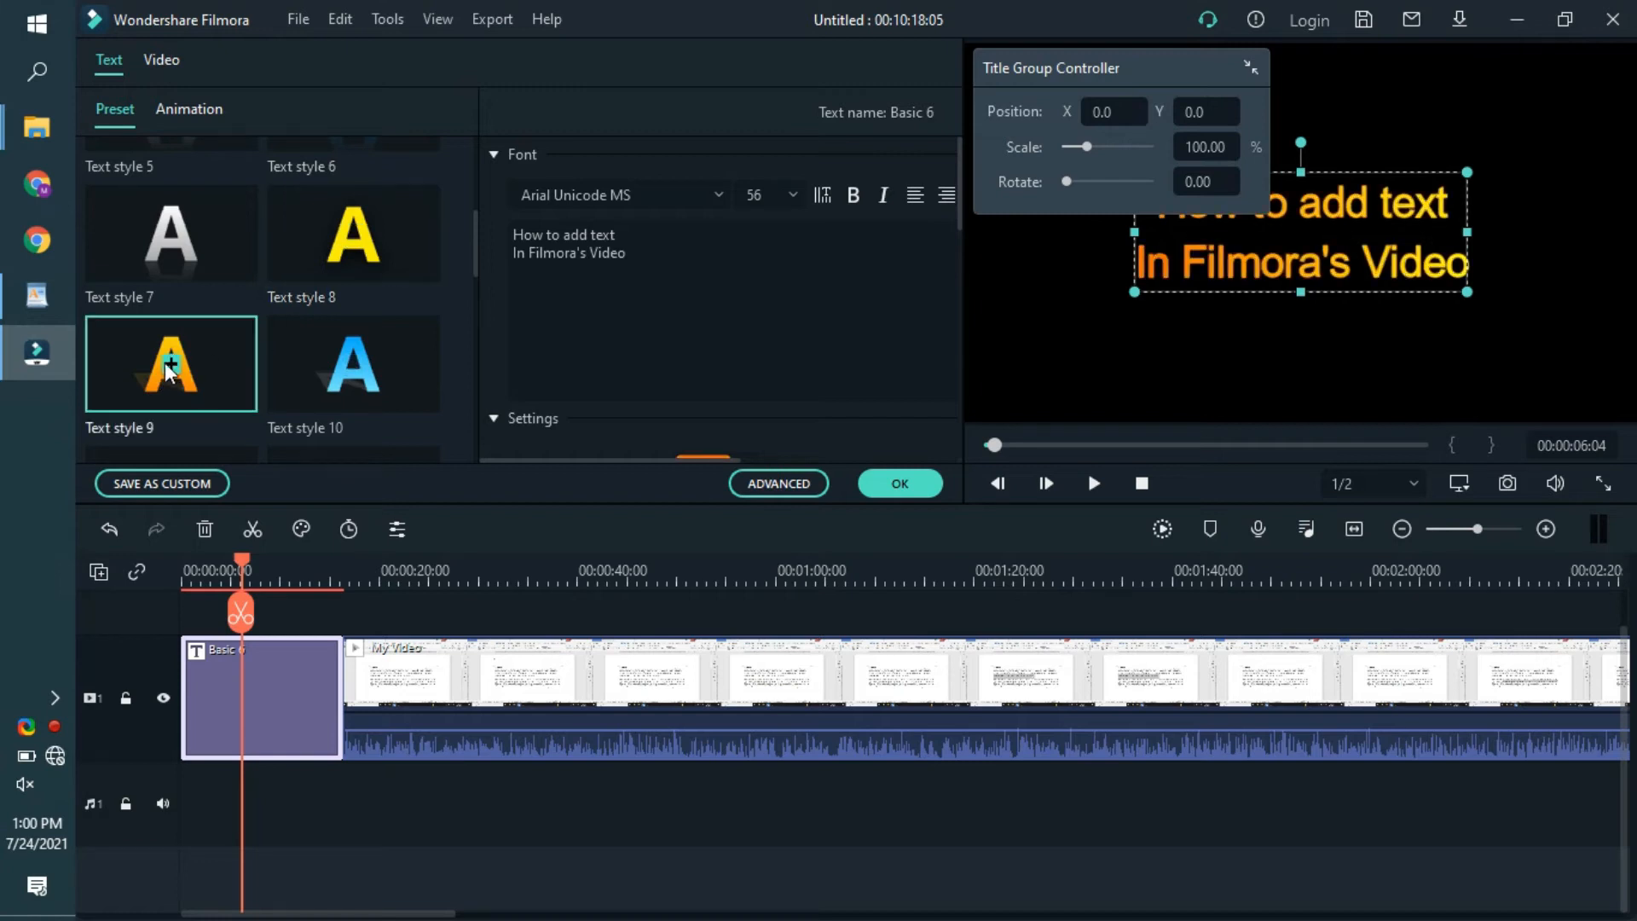
Step: Try Text styles 10, 12, 14, 16 and 15 on the title text
{"action": "left_click_drag", "start_coordinate": [476, 237], "coordinate": [478, 263]}
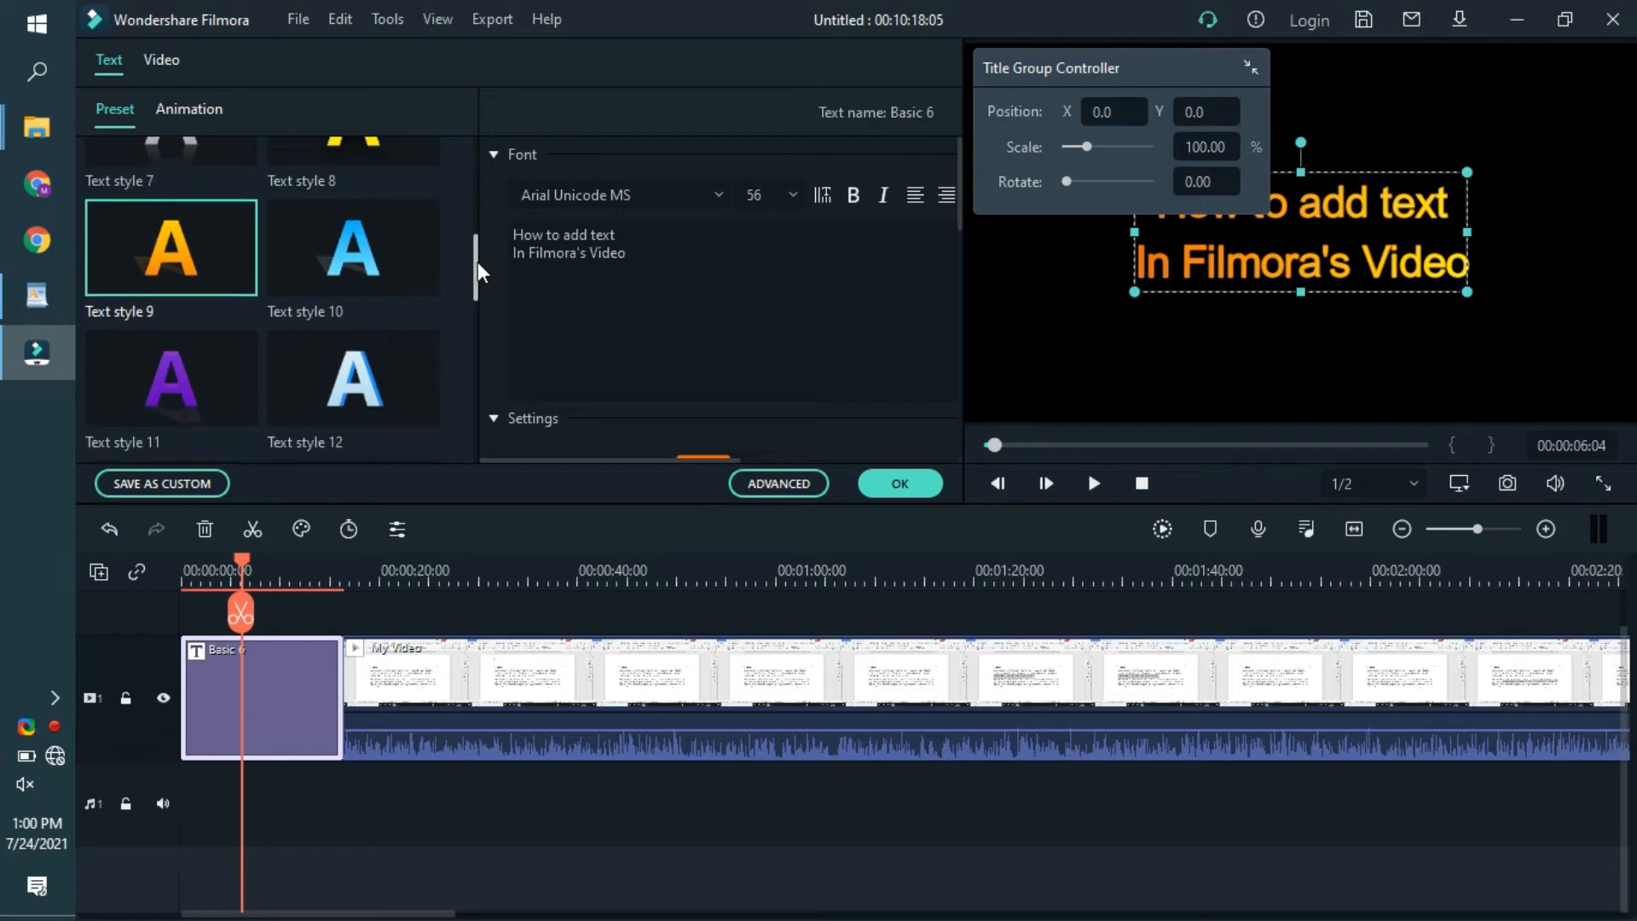
{"action": "double_click", "coordinate": [352, 251]}
{"action": "left_click_drag", "start_coordinate": [474, 270], "coordinate": [473, 299]}
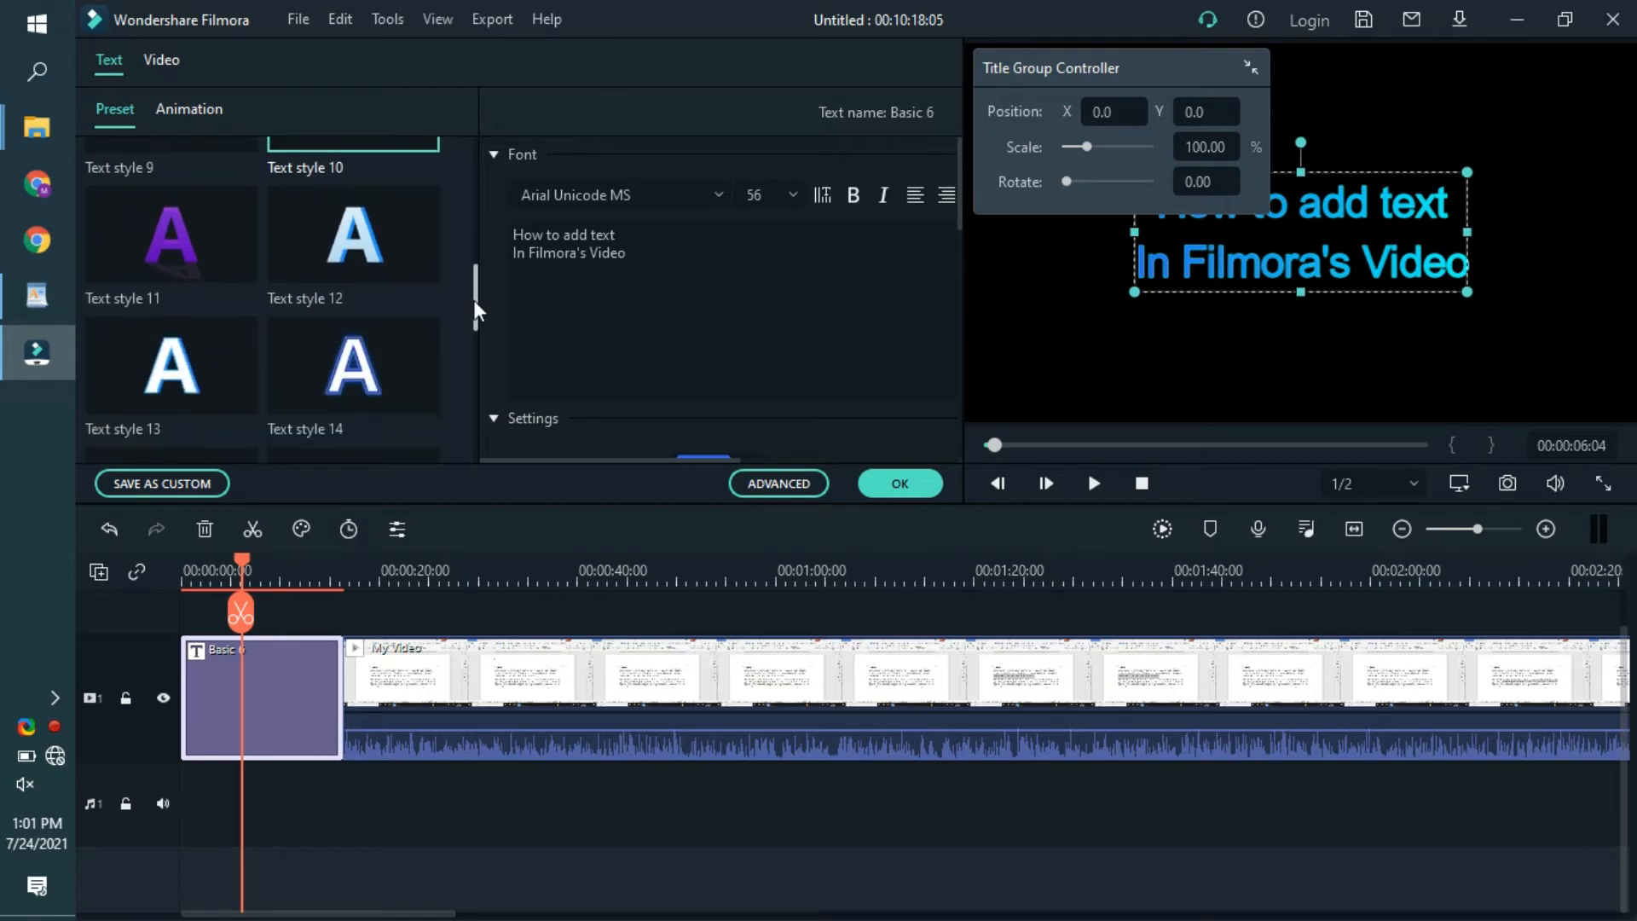
{"action": "double_click", "coordinate": [354, 239]}
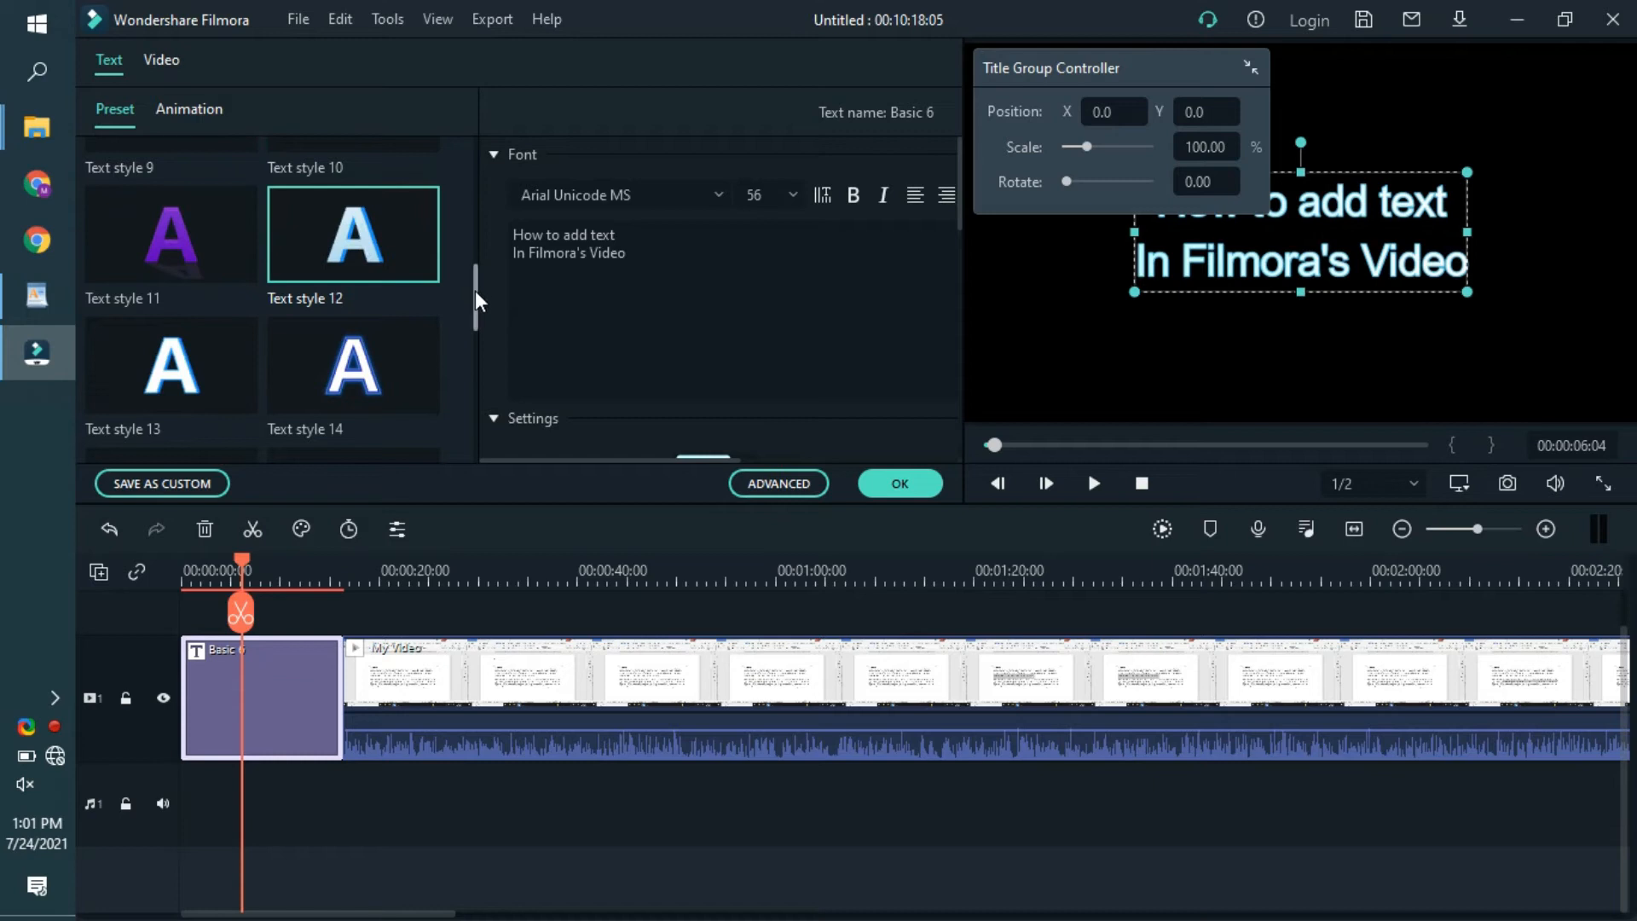
{"action": "scroll", "coordinate": [465, 297], "scroll_direction": "down", "scroll_amount": 1}
{"action": "left_click", "coordinate": [355, 283]}
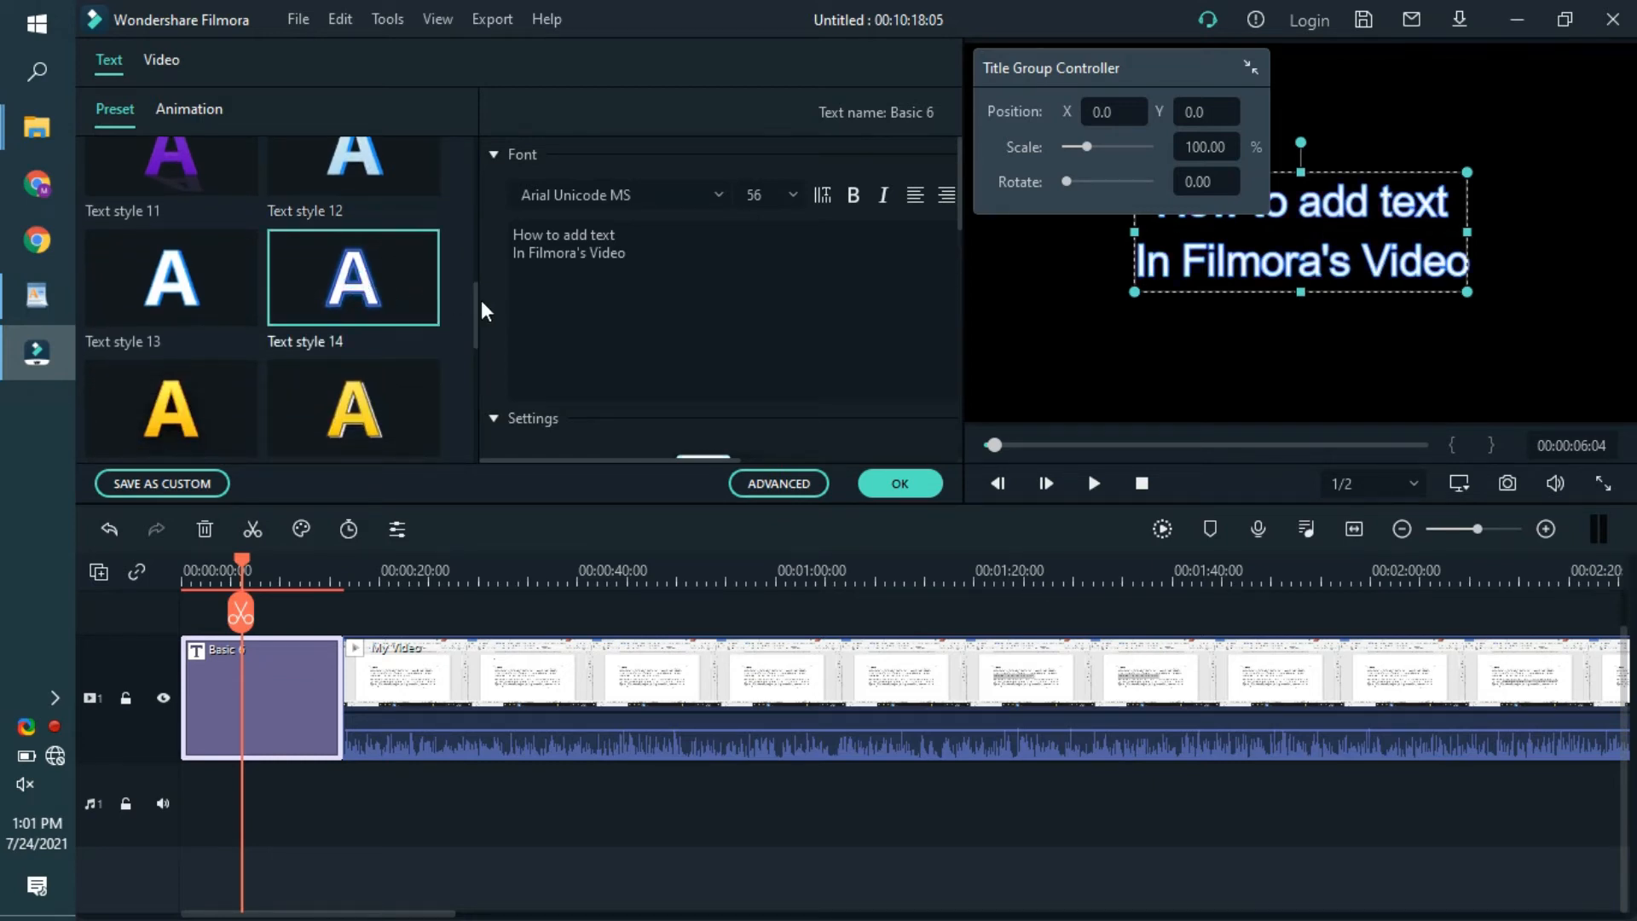
{"action": "left_click_drag", "start_coordinate": [476, 314], "coordinate": [473, 331]}
{"action": "left_click", "coordinate": [351, 294]}
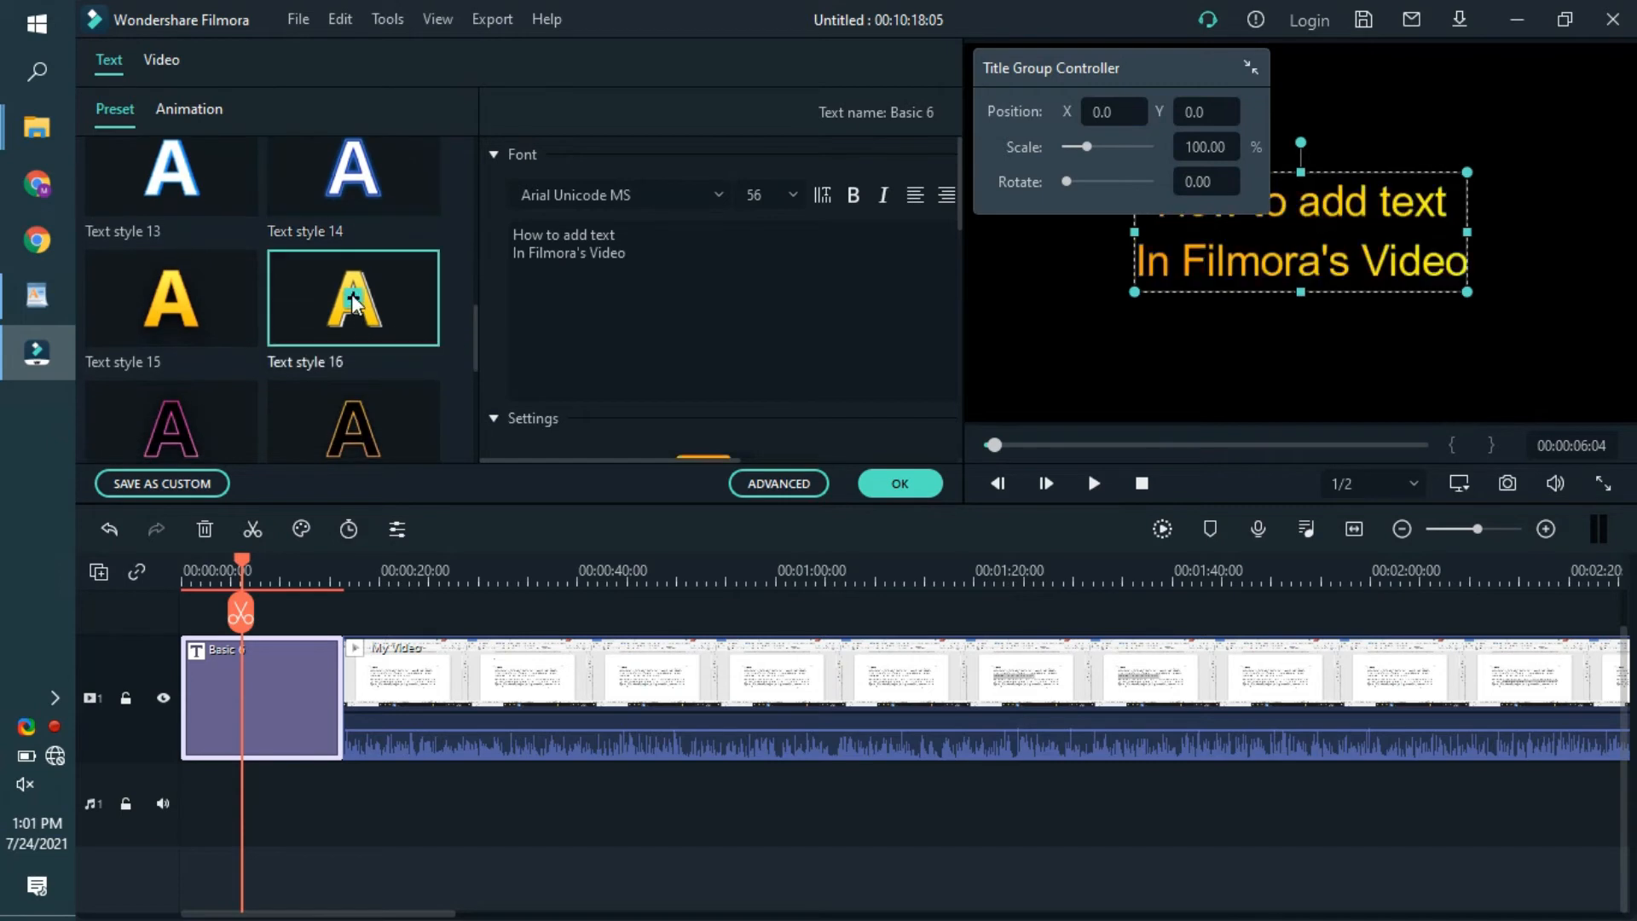
{"action": "left_click", "coordinate": [172, 300]}
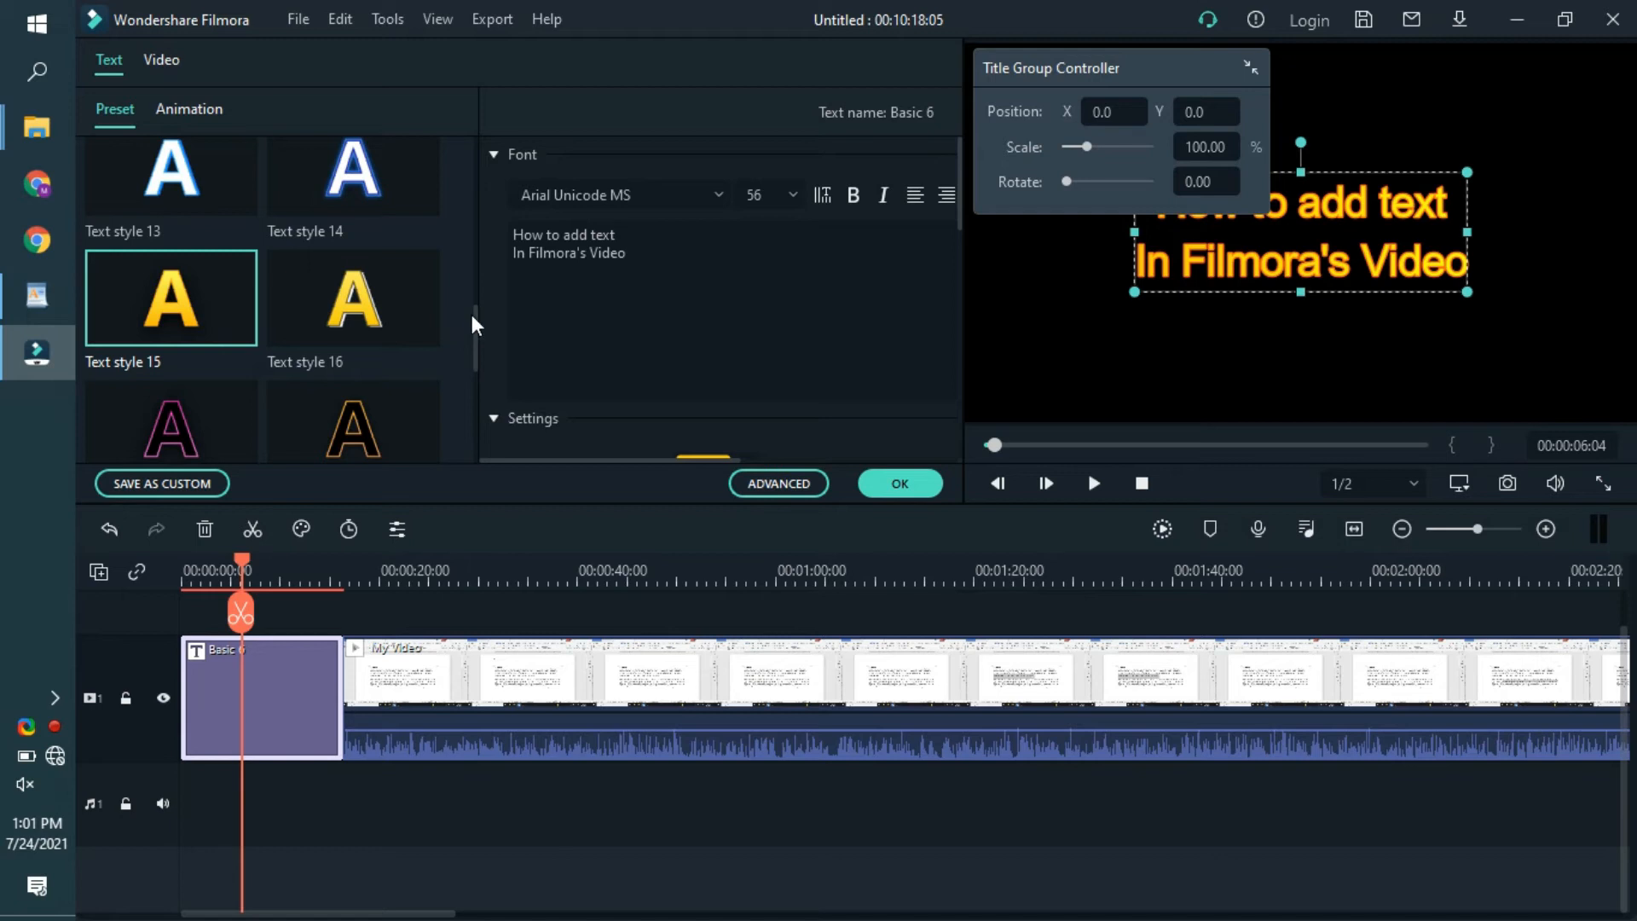
Step: Try Text style 18 on the title and apply Text style 17
{"action": "left_click_drag", "start_coordinate": [475, 324], "coordinate": [474, 335]}
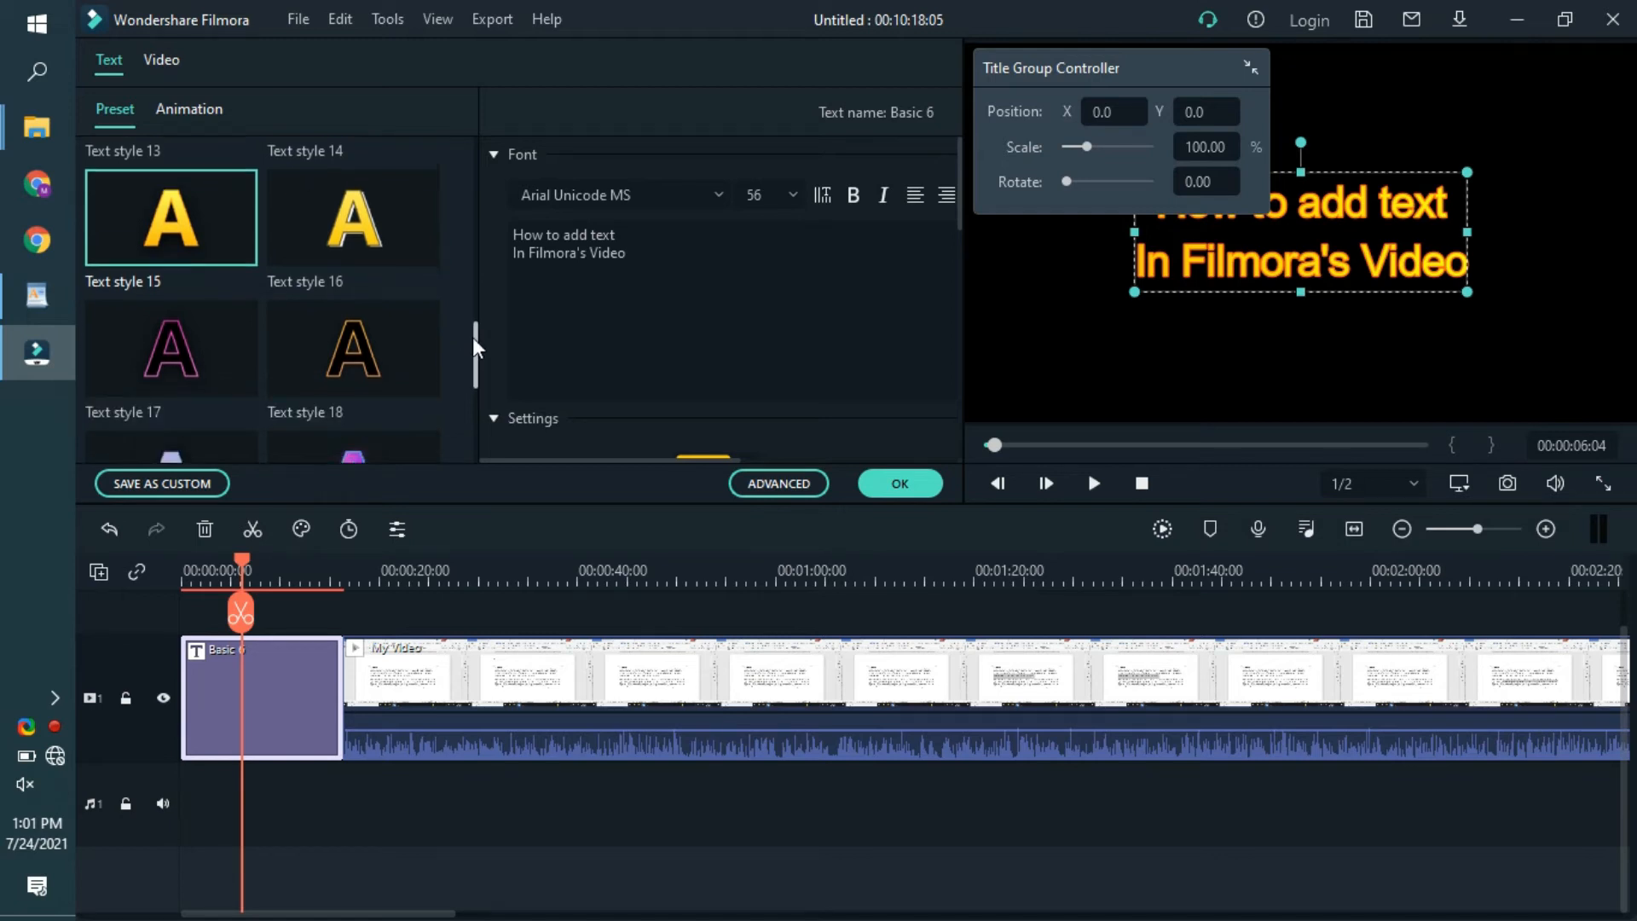
{"action": "left_click", "coordinate": [351, 317]}
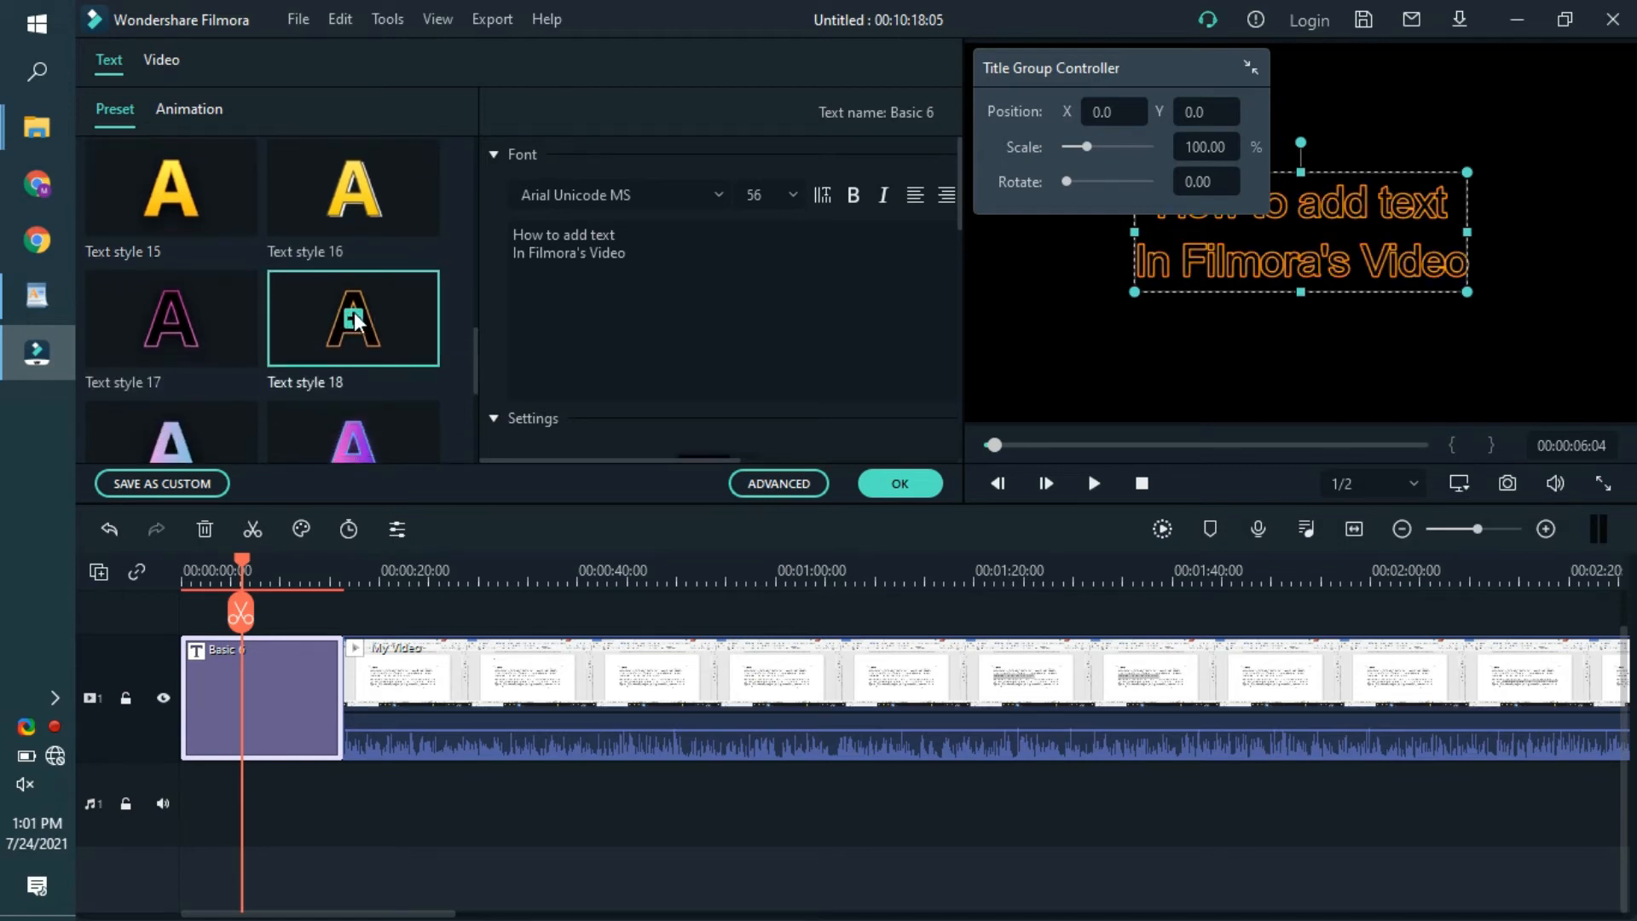
{"action": "left_click", "coordinate": [176, 327]}
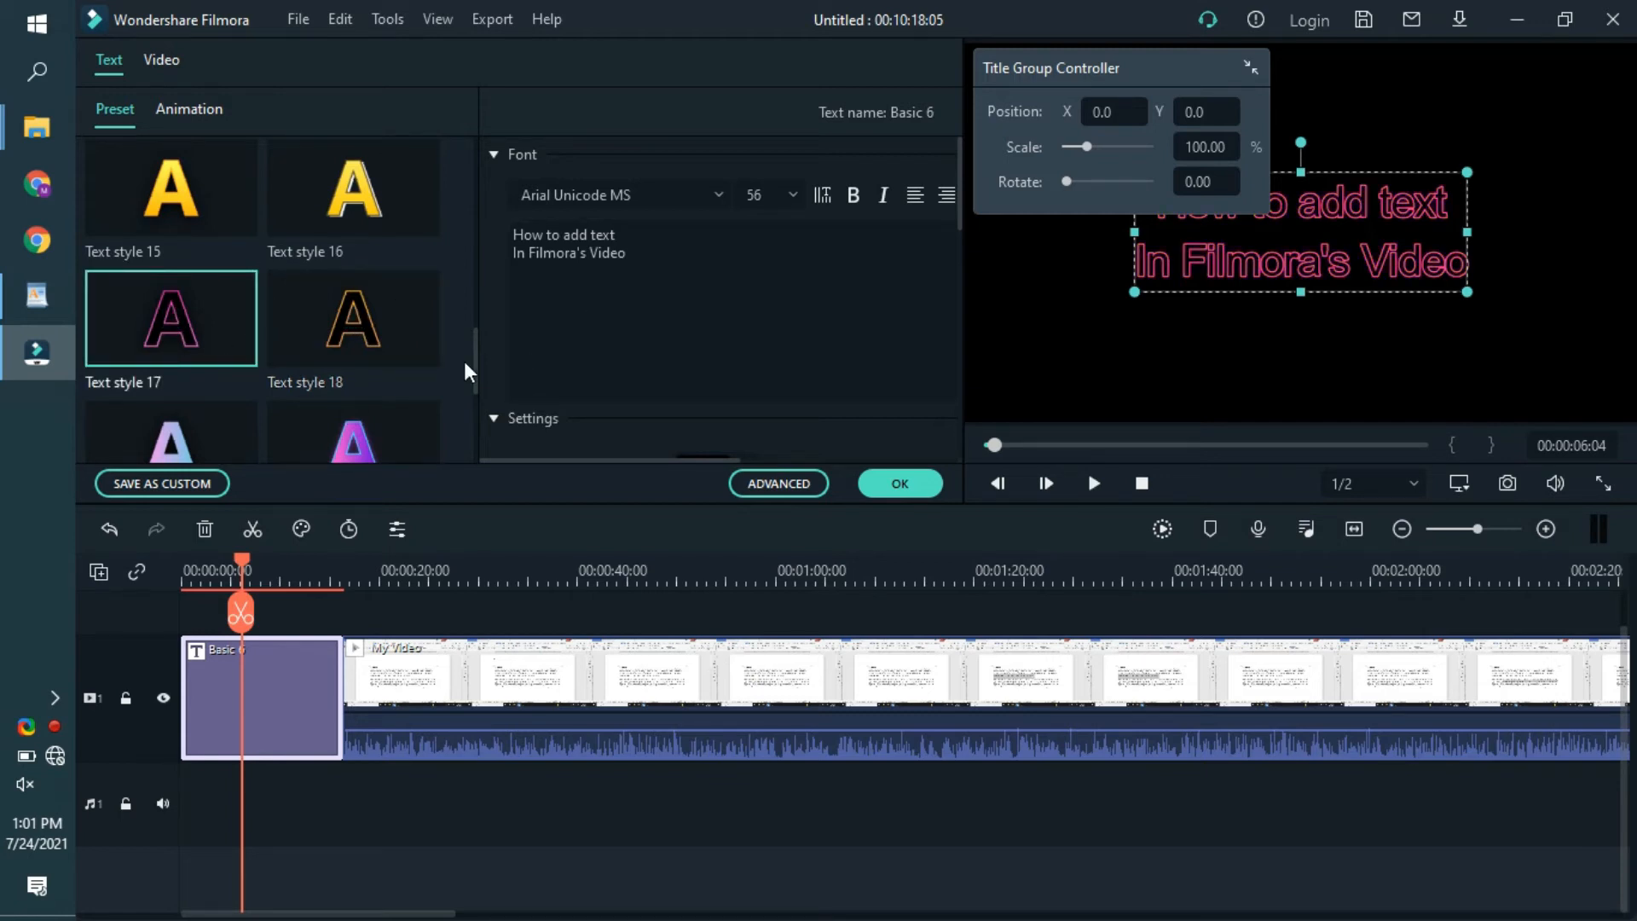
{"action": "left_click_drag", "start_coordinate": [473, 355], "coordinate": [463, 423]}
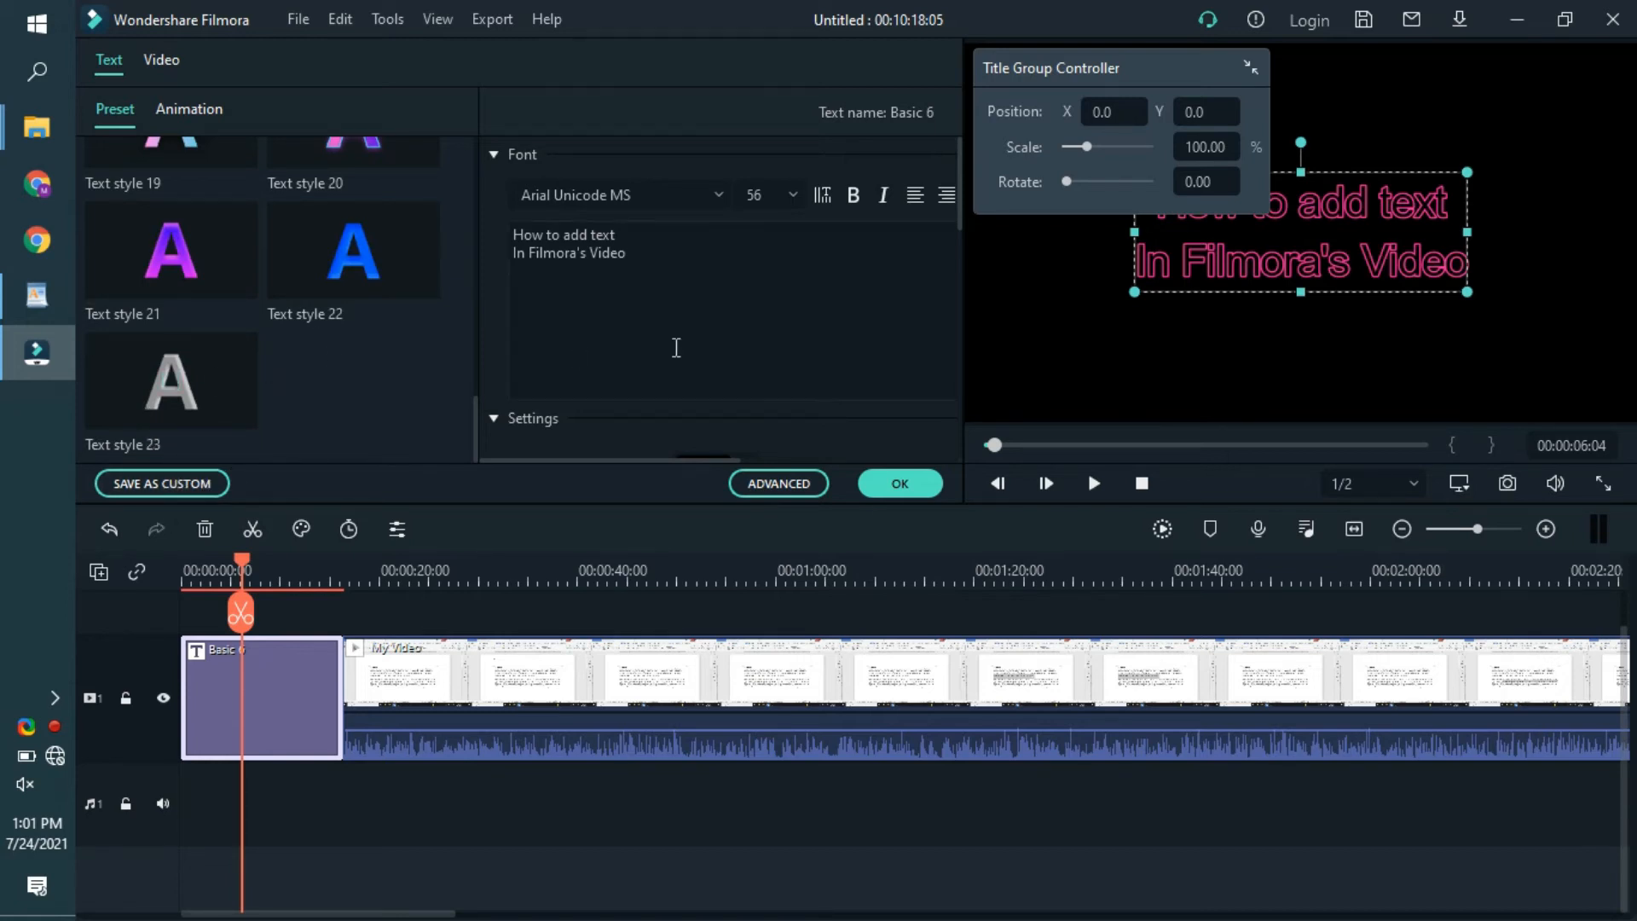
{"action": "left_click", "coordinate": [872, 491]}
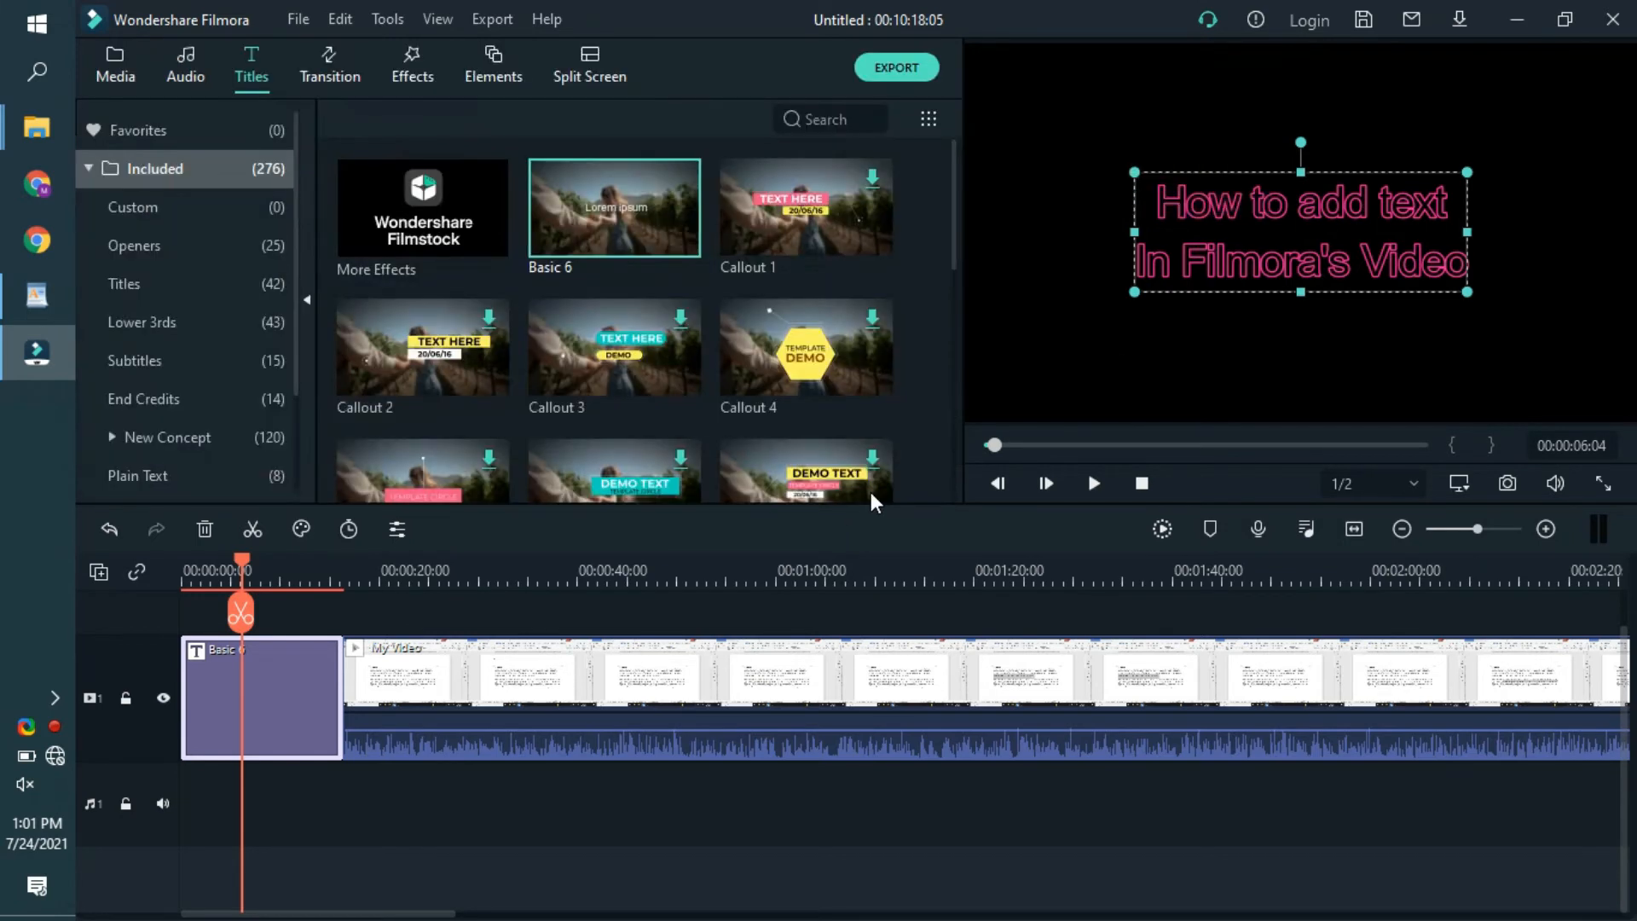
Step: Reopen the title for editing and apply Text style 23
{"action": "double_click", "coordinate": [314, 664]}
{"action": "left_click", "coordinate": [171, 375]}
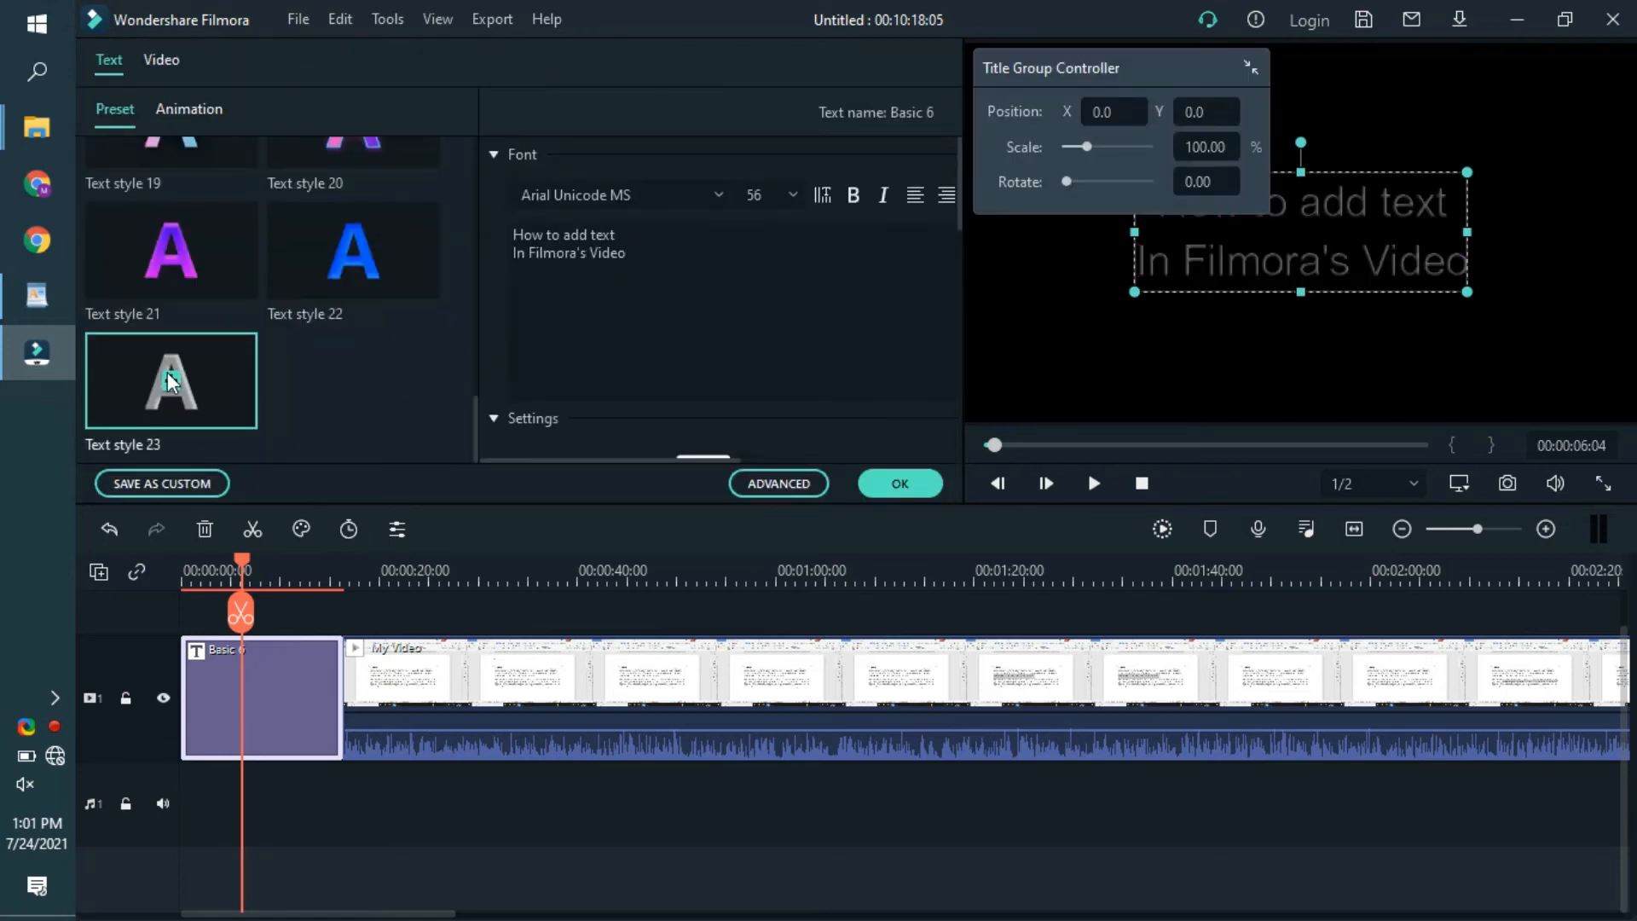
{"action": "left_click_drag", "start_coordinate": [474, 417], "coordinate": [488, 156]}
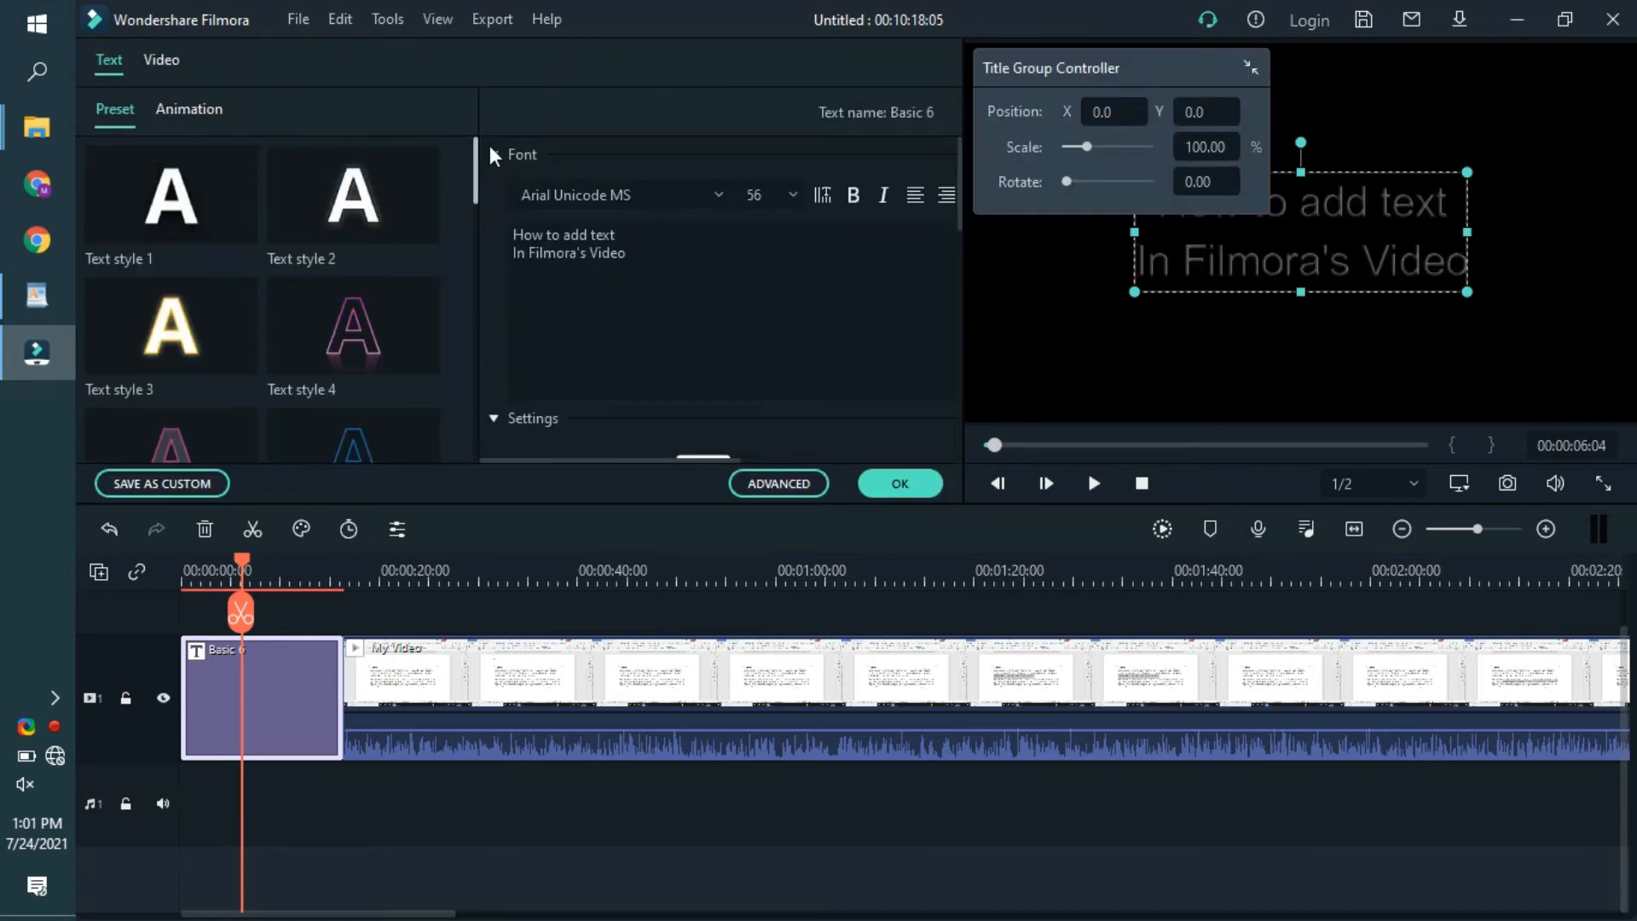
Step: Apply Text style 1 to the opening title and accept the title edits
{"action": "left_click", "coordinate": [147, 213]}
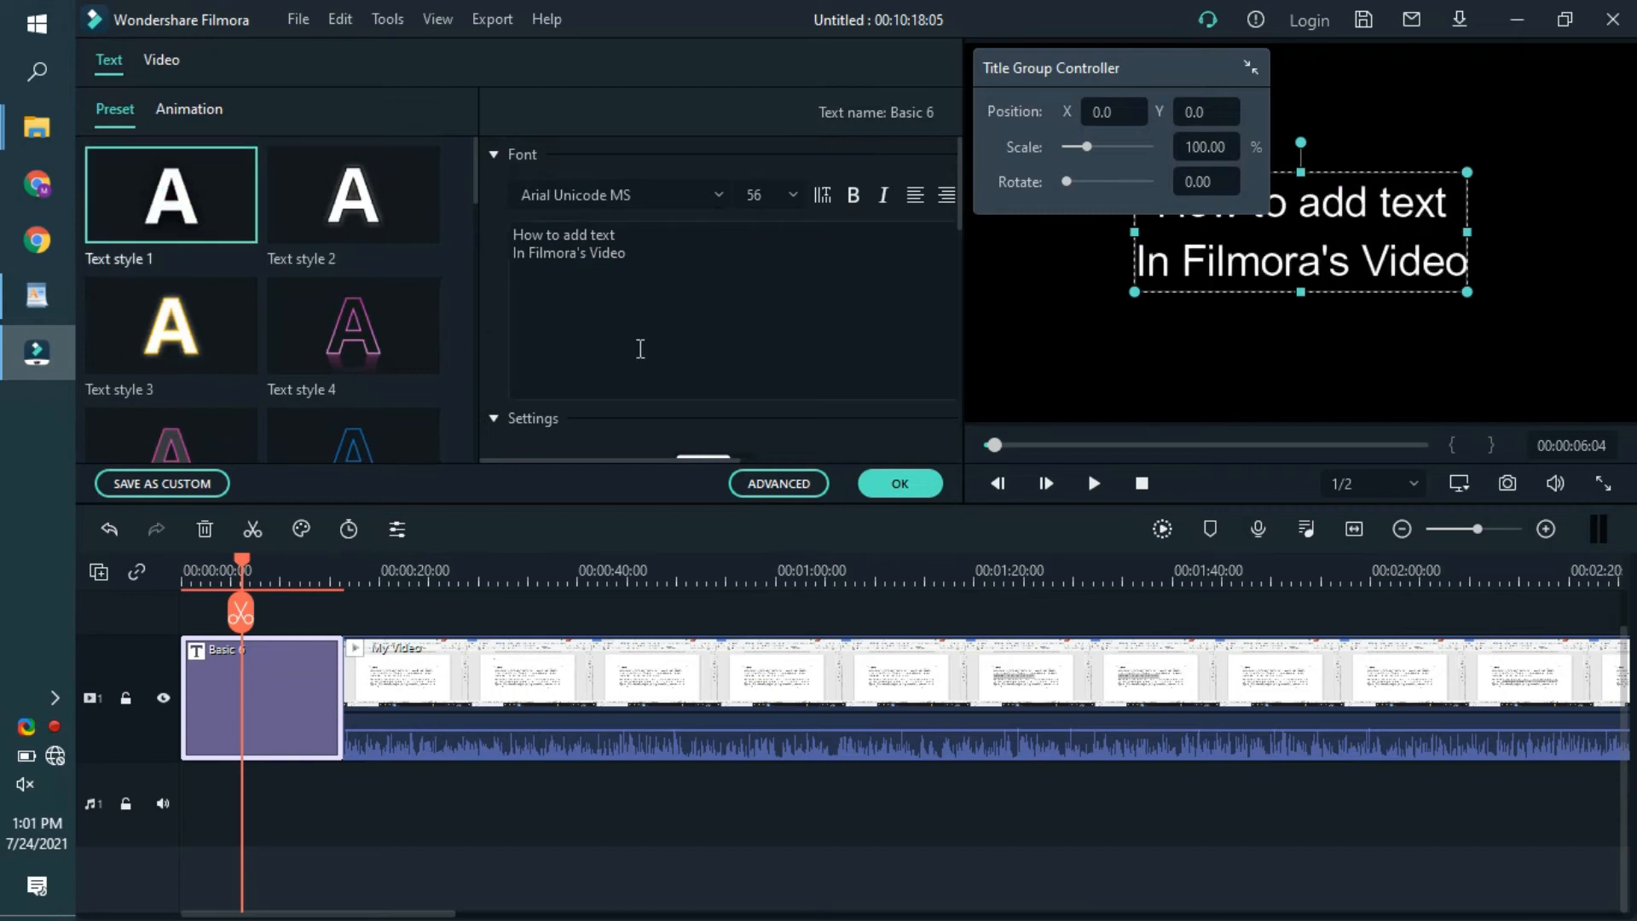
{"action": "left_click", "coordinate": [902, 485]}
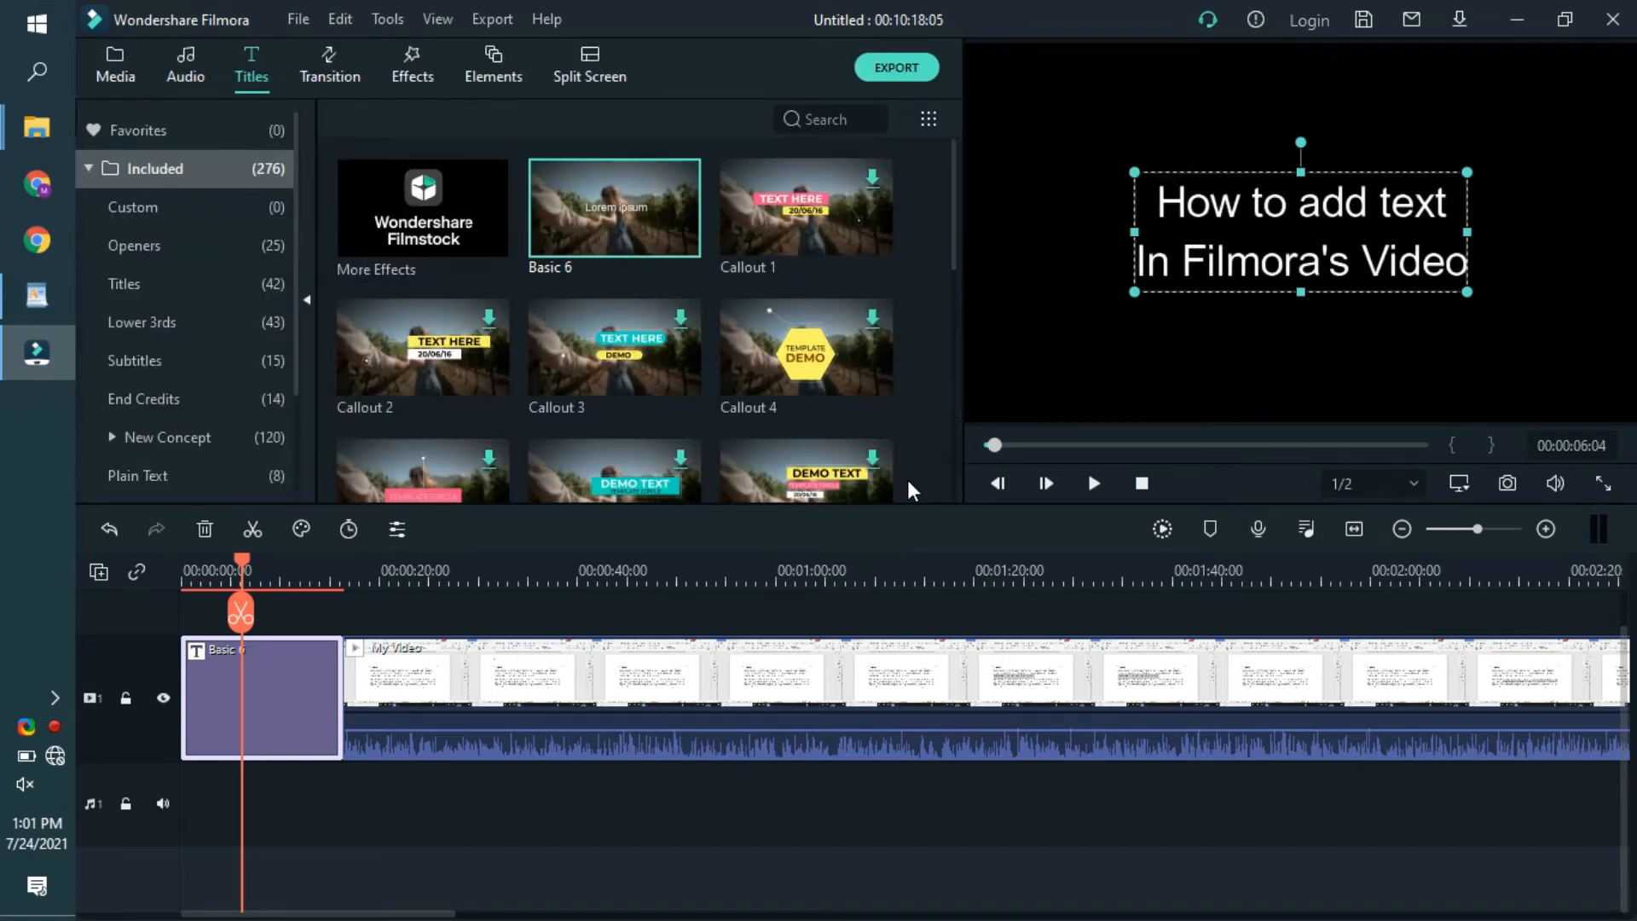
Step: Add another Basic 6 title directly after the end of the video clip and move the playhead to it
{"action": "left_click_drag", "start_coordinate": [676, 566], "coordinate": [274, 525]}
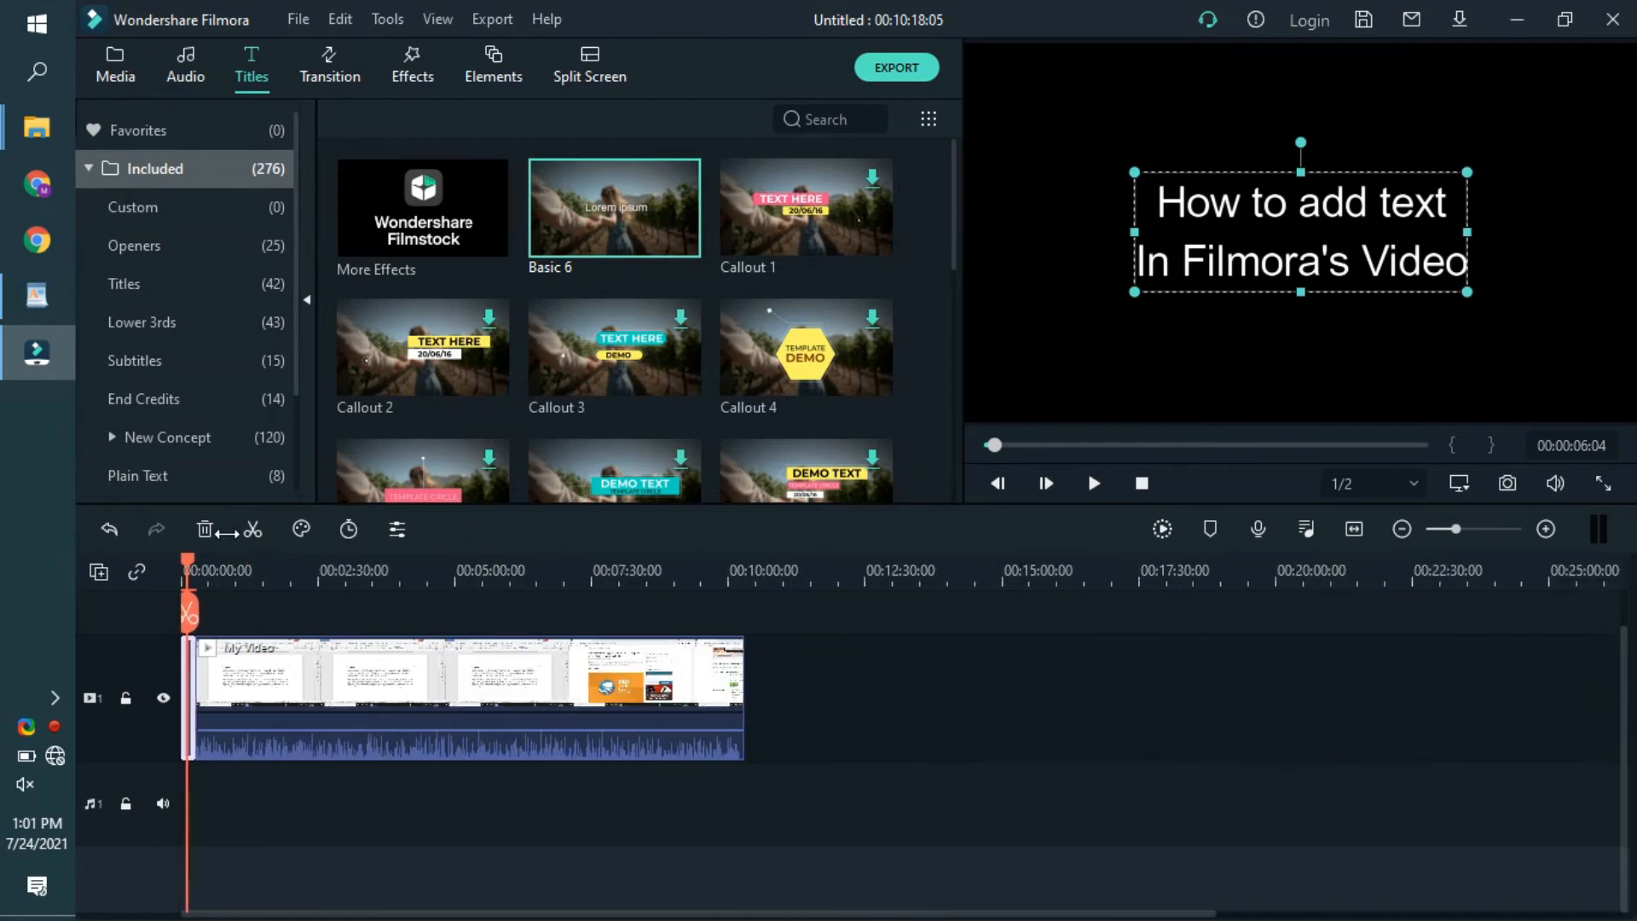
{"action": "left_click_drag", "start_coordinate": [733, 416], "coordinate": [767, 763]}
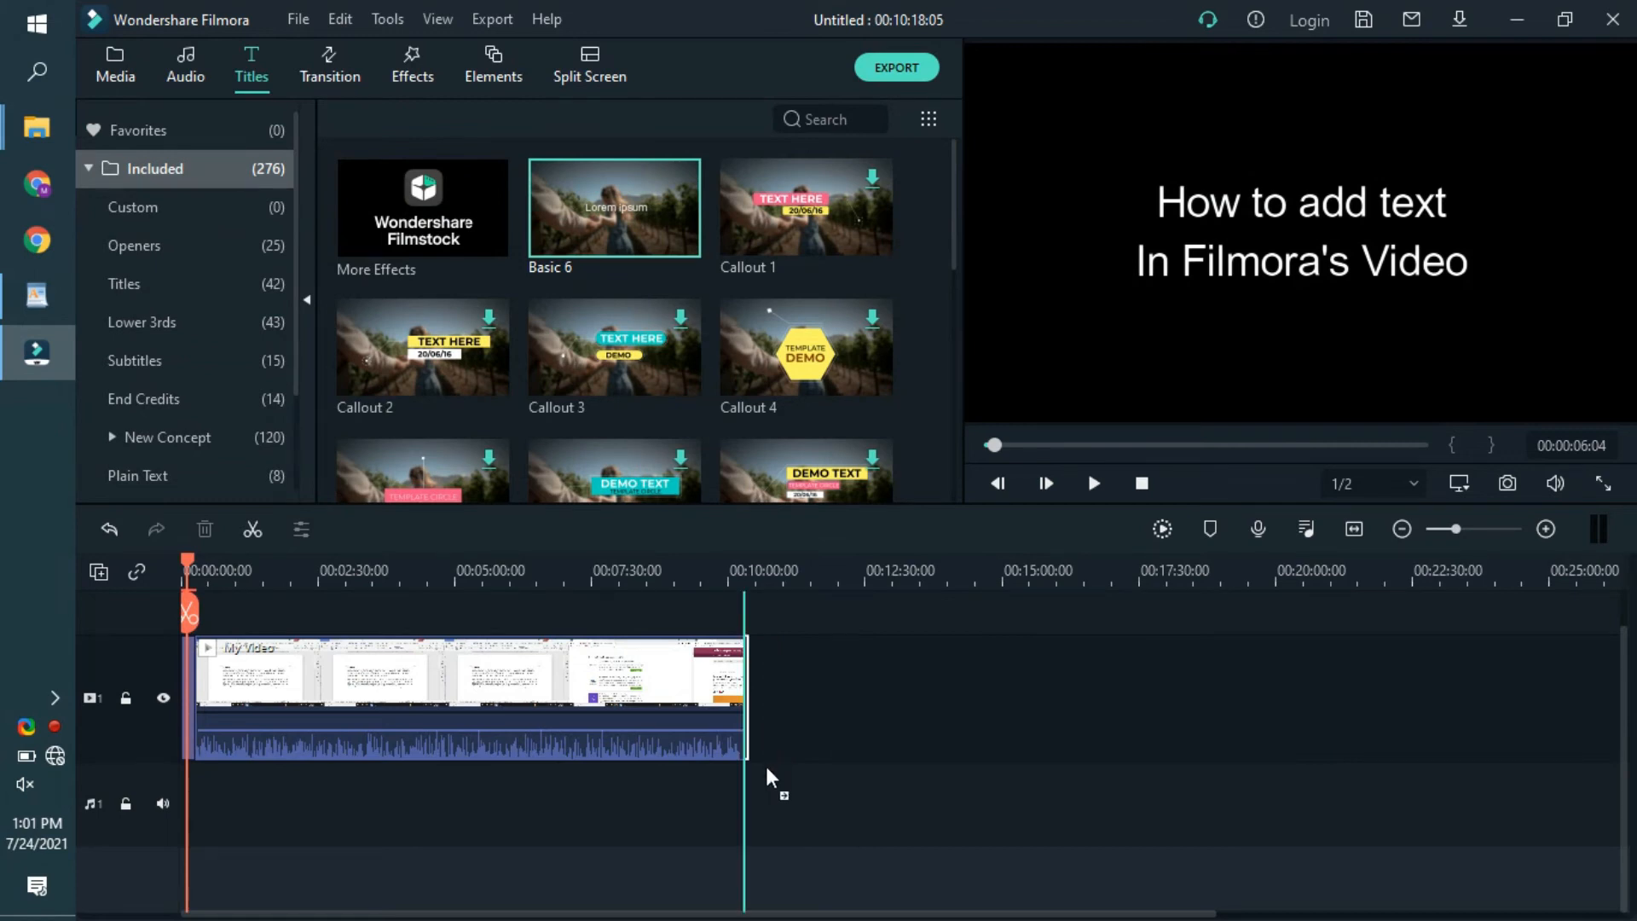
{"action": "left_click_drag", "start_coordinate": [855, 576], "coordinate": [1241, 625]}
{"action": "left_click", "coordinate": [1183, 585]}
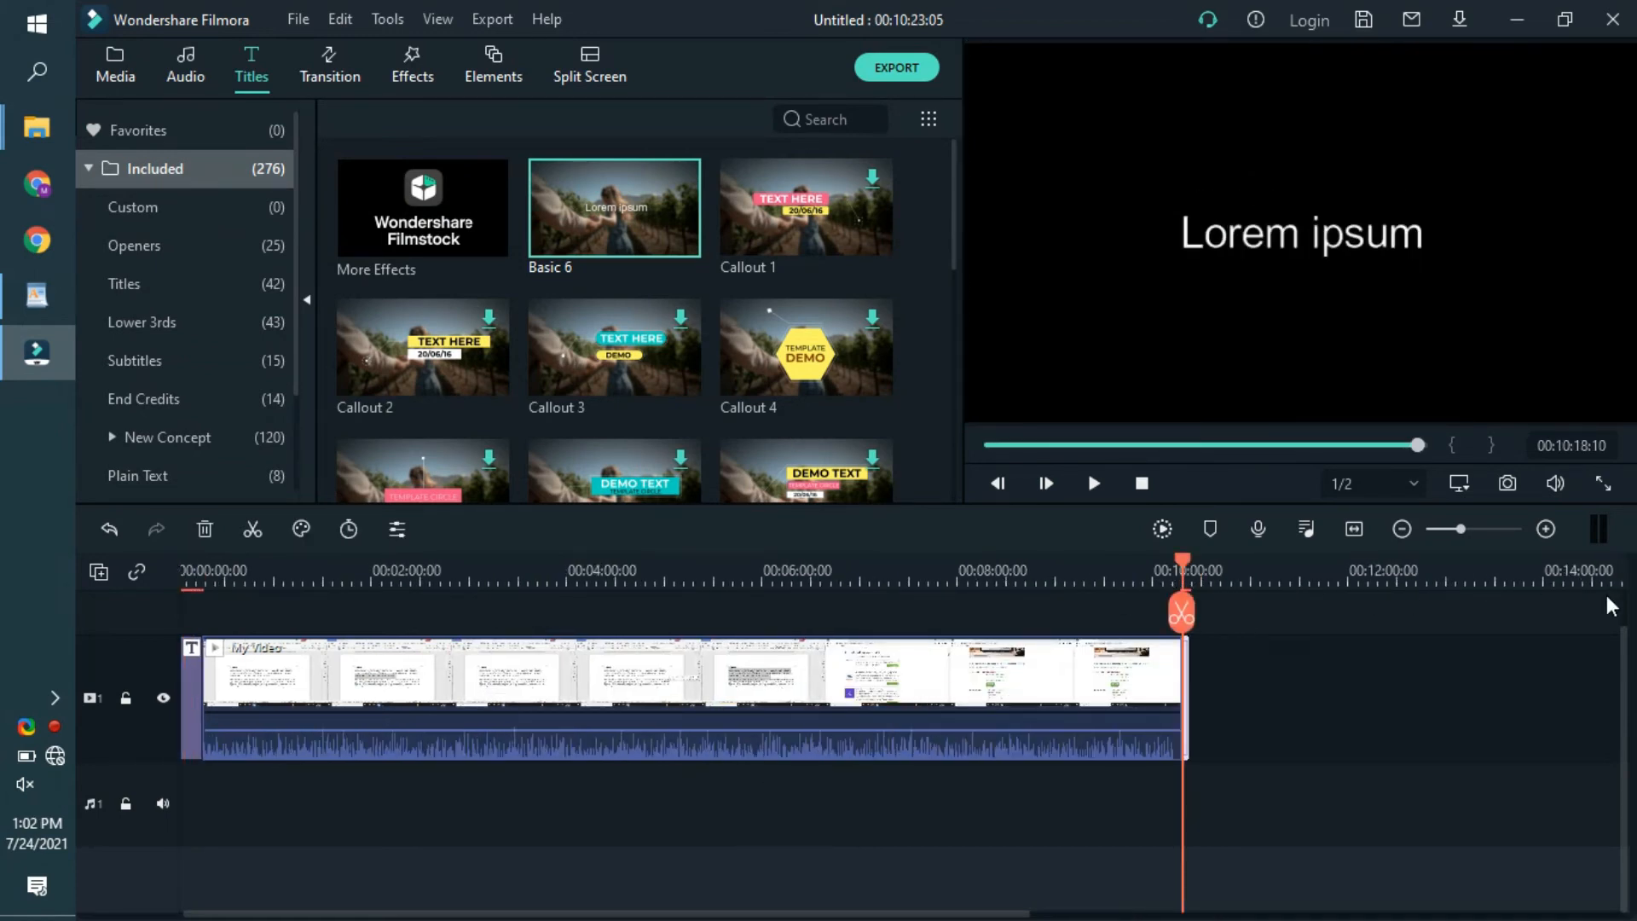
{"action": "left_click_drag", "start_coordinate": [1286, 574], "coordinate": [1577, 568]}
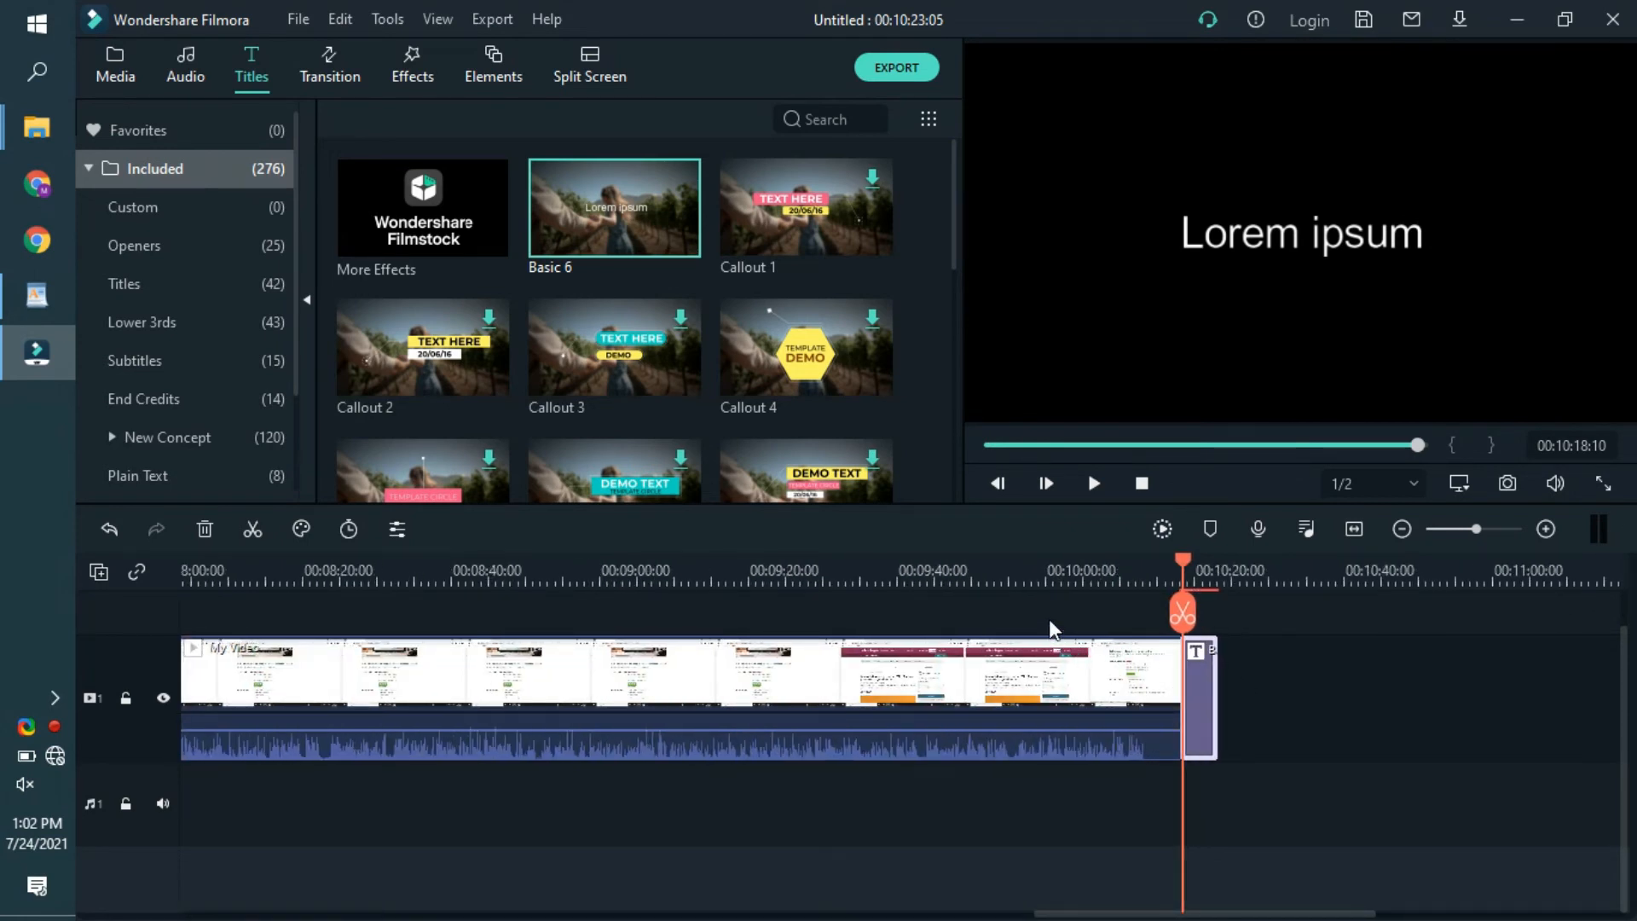
Step: Open the closing title for editing and replace its placeholder text with "Please"
{"action": "left_click", "coordinate": [1236, 220]}
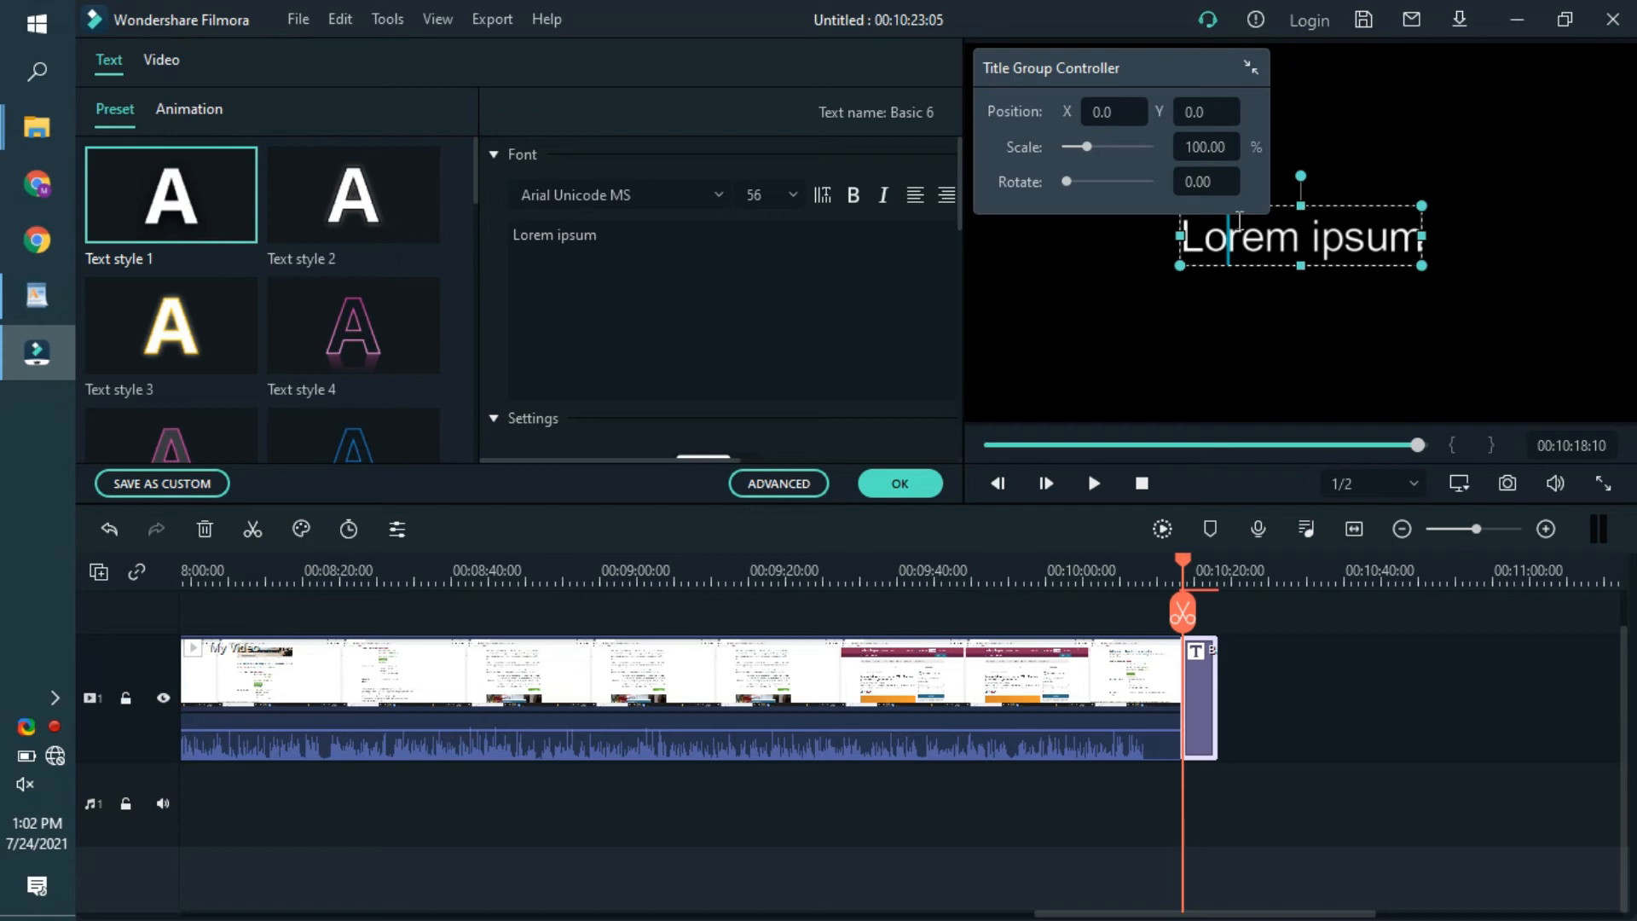
{"action": "key", "text": "ctrl+a"}
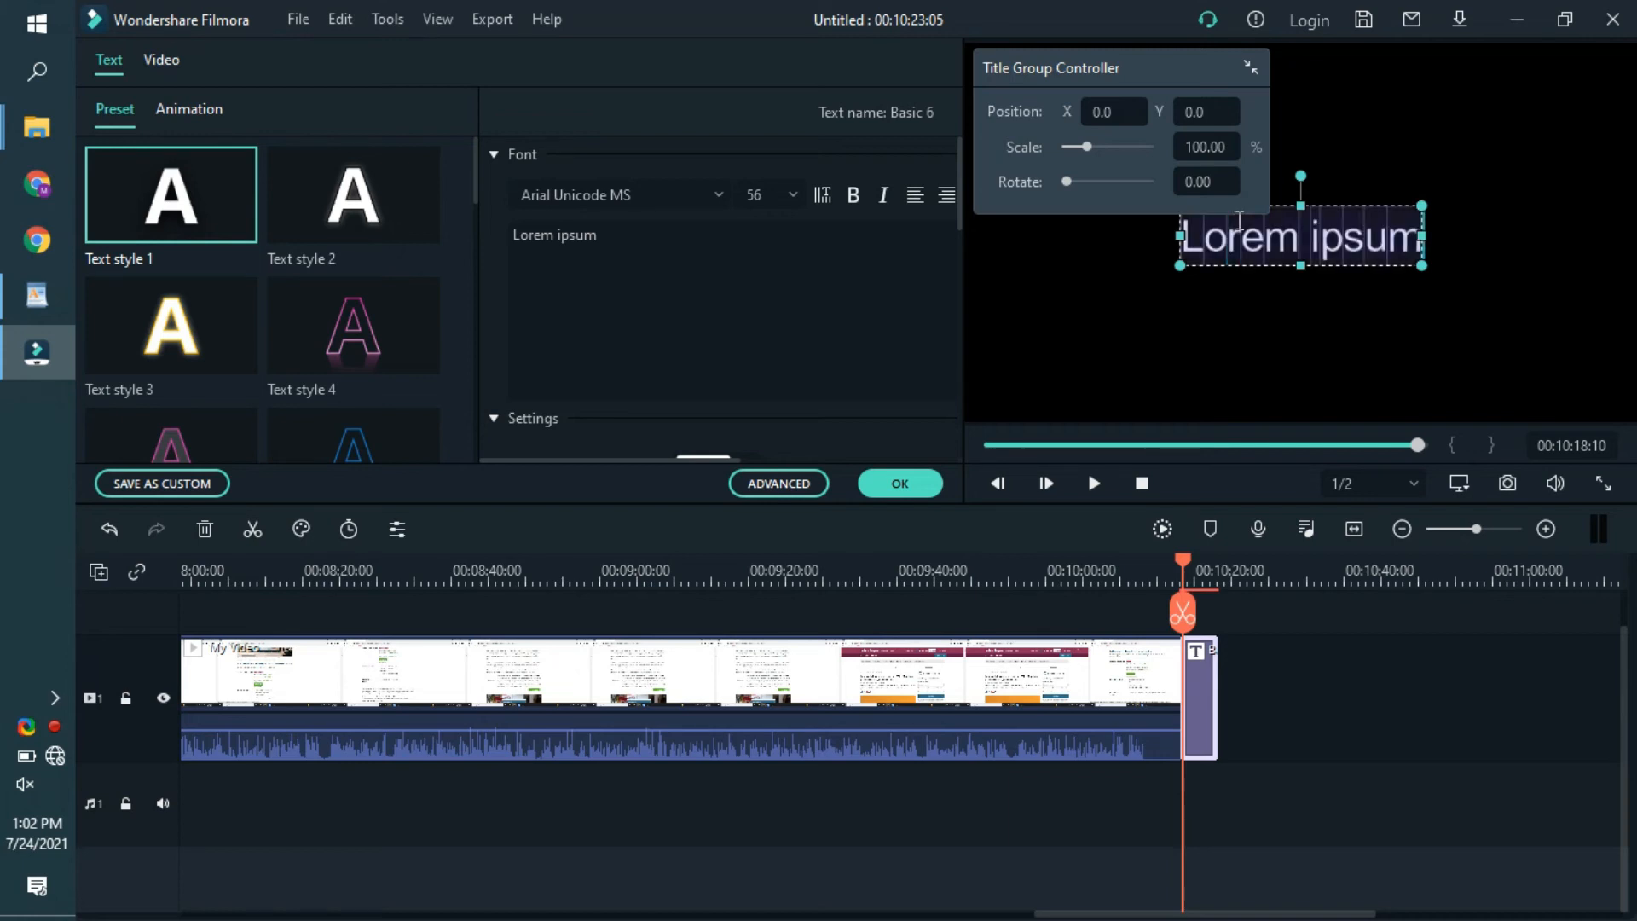
{"action": "key", "text": "BackSpace"}
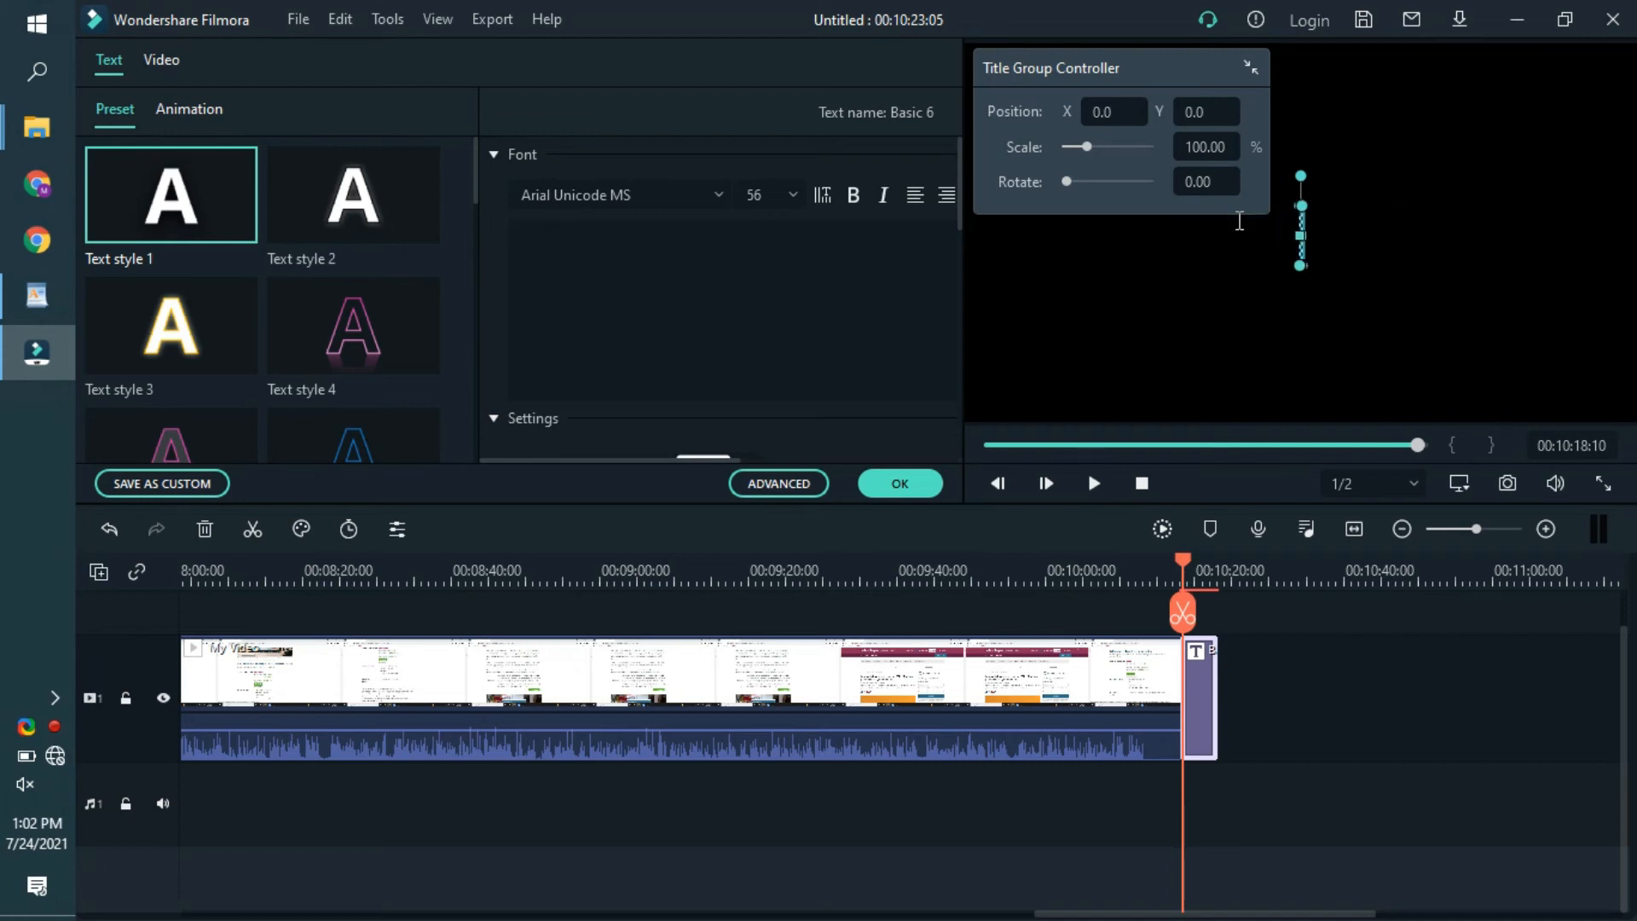
{"action": "type", "text": "Please"}
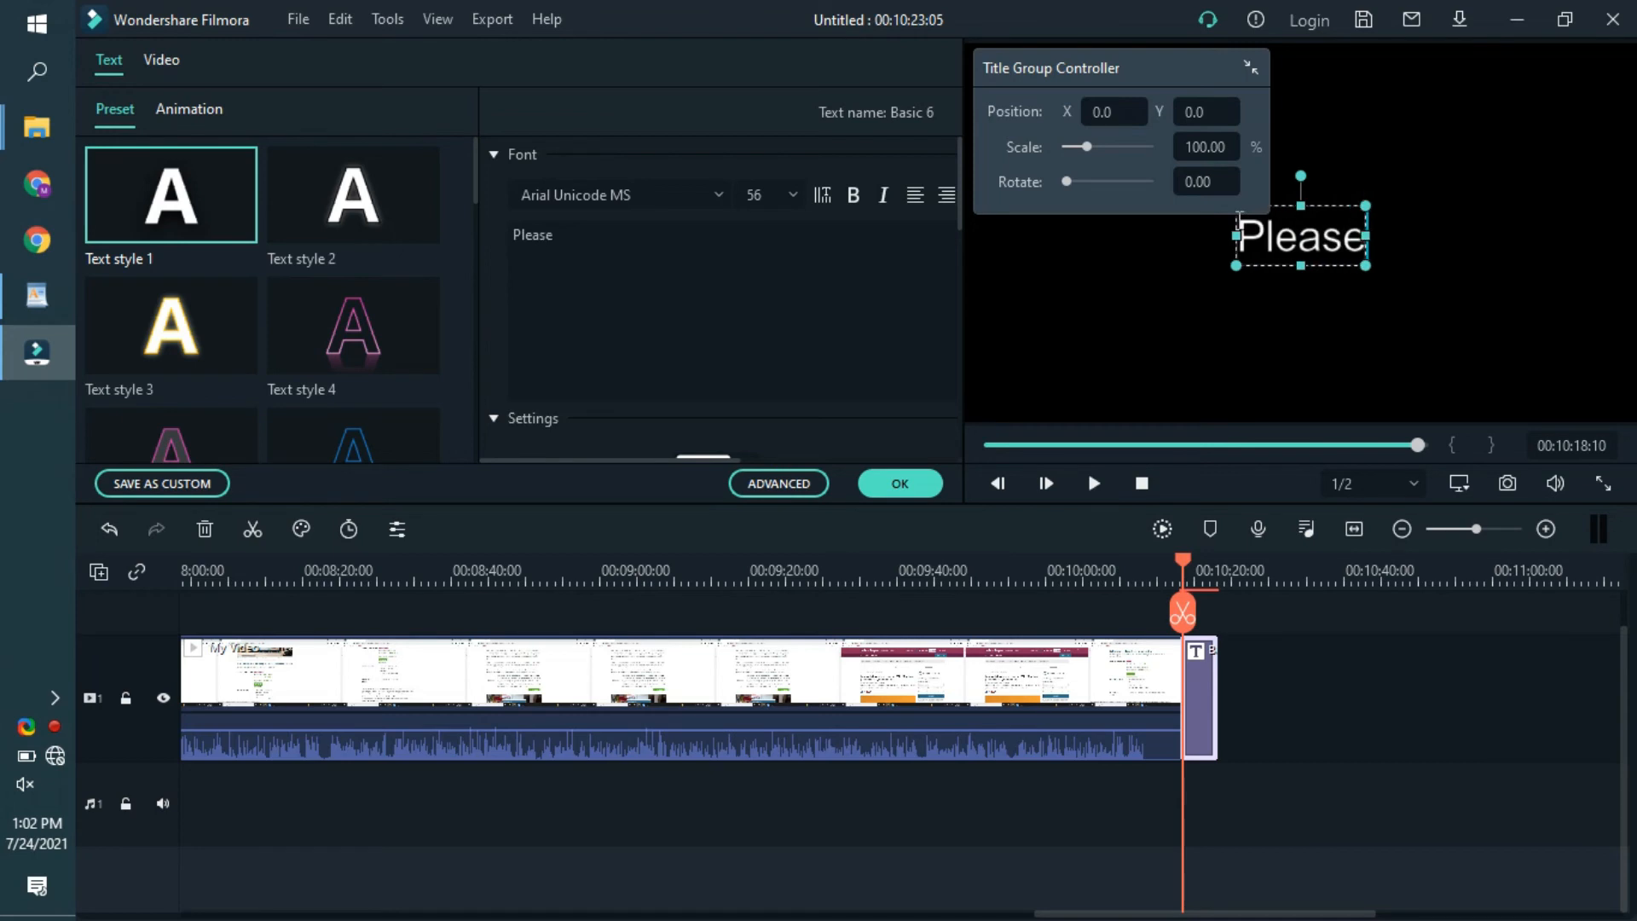
{"action": "key", "text": "space"}
{"action": "key", "text": "space"}
{"action": "left_click", "coordinate": [1200, 699]}
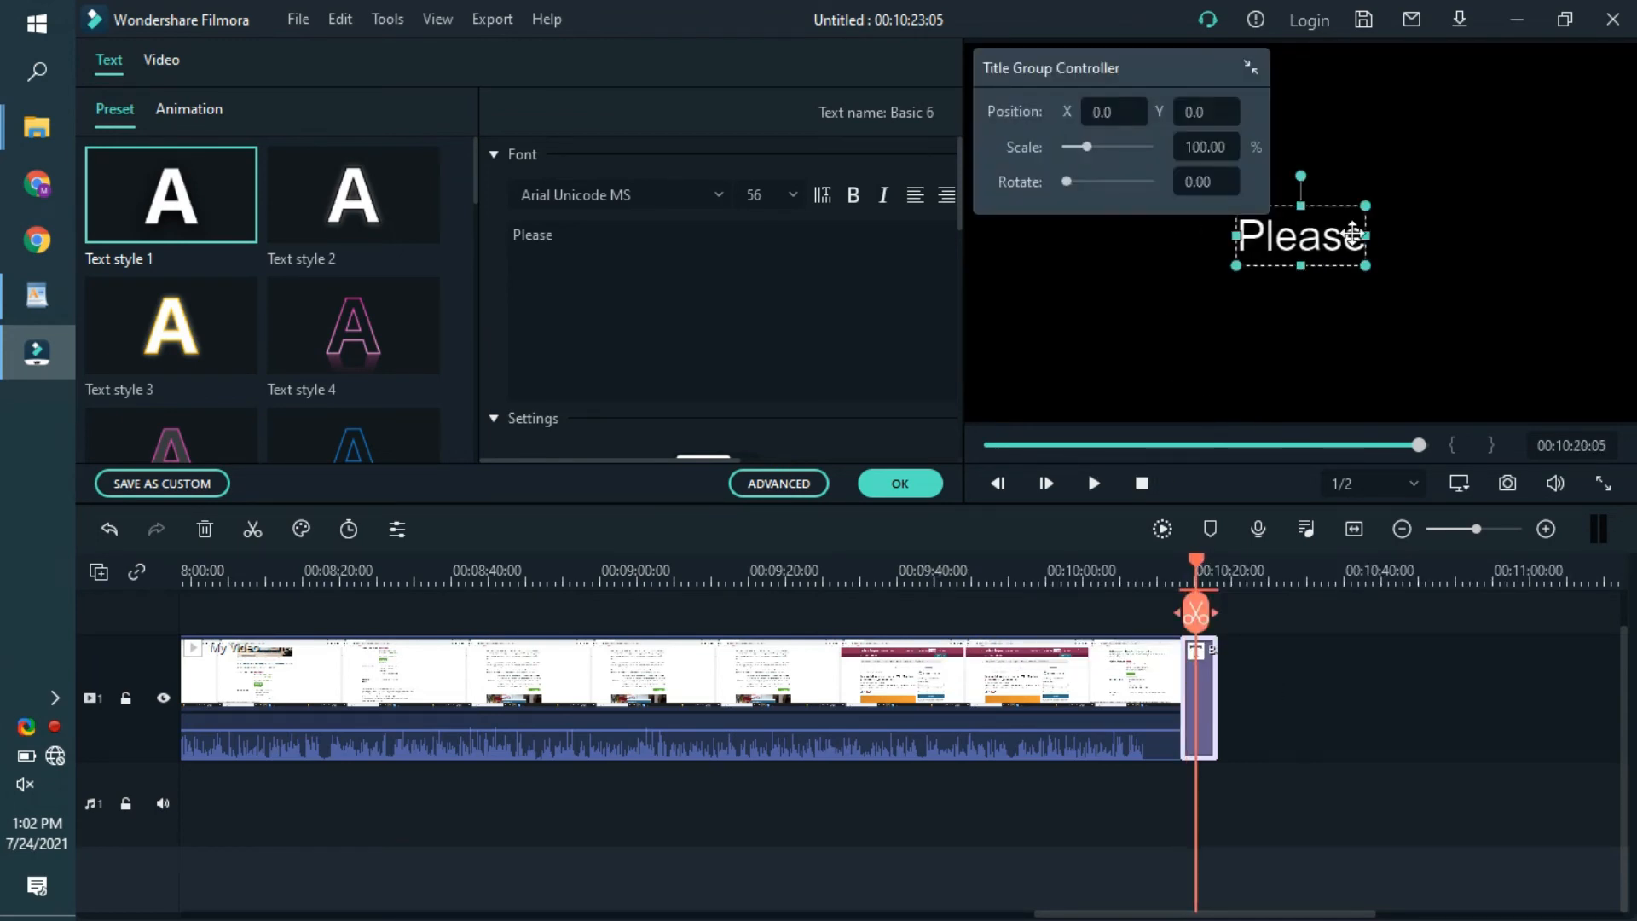
{"action": "left_click_drag", "start_coordinate": [1350, 259], "coordinate": [1352, 259]}
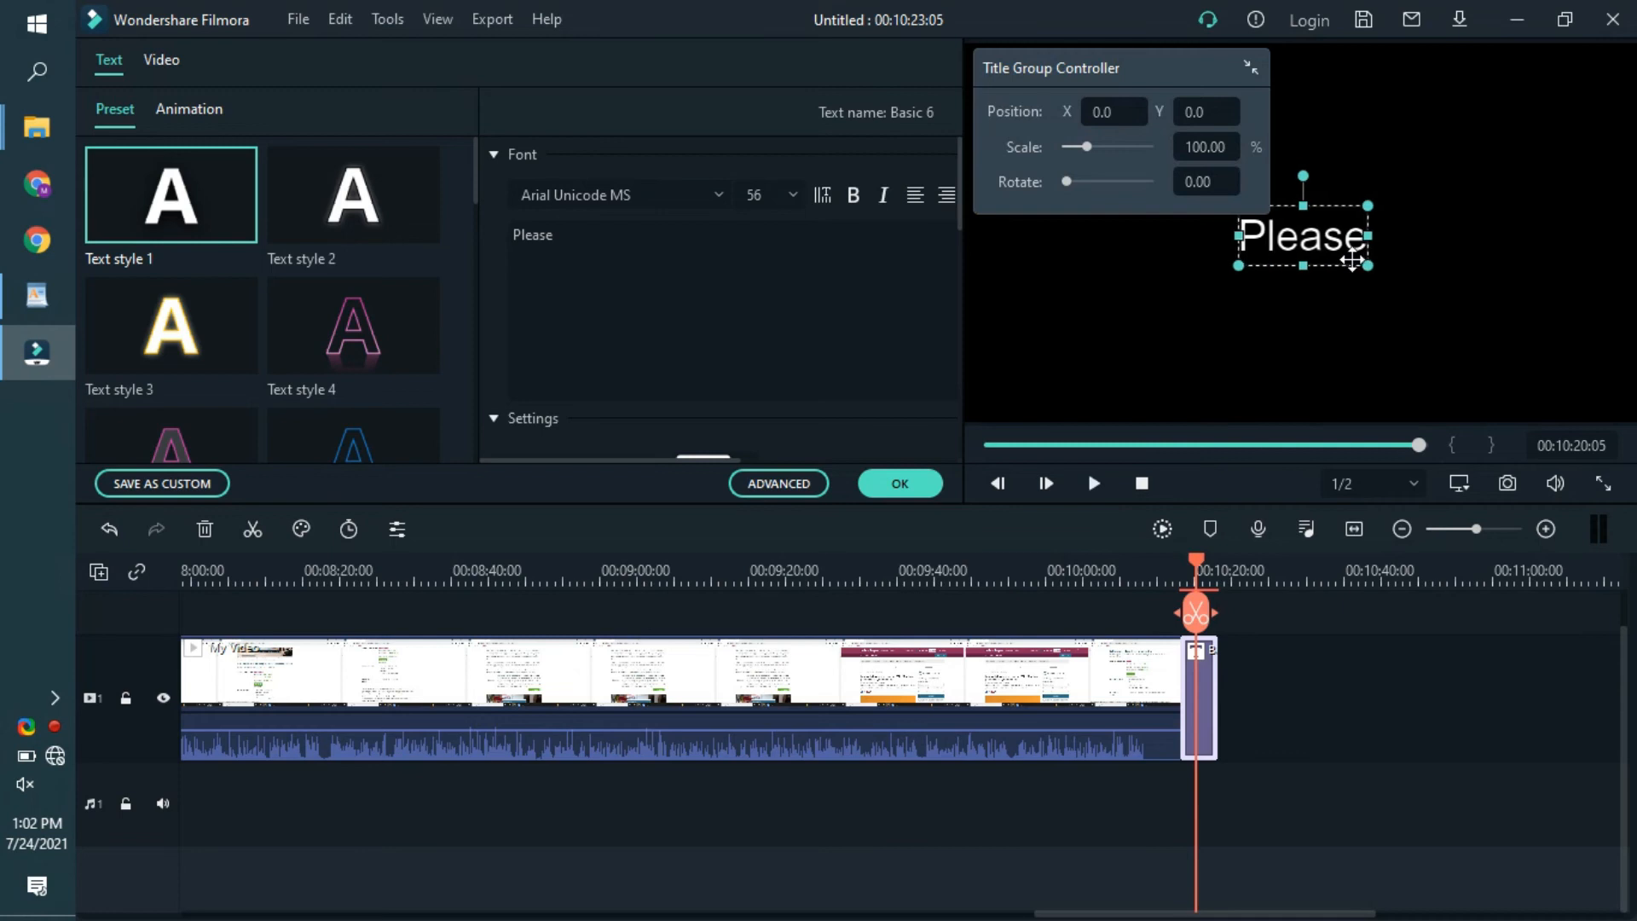
{"action": "key", "text": "space"}
Step: Complete the first line of the closing title so it reads "Please Subscribe Our"
{"action": "left_click", "coordinate": [660, 252]}
{"action": "type", "text": "S"}
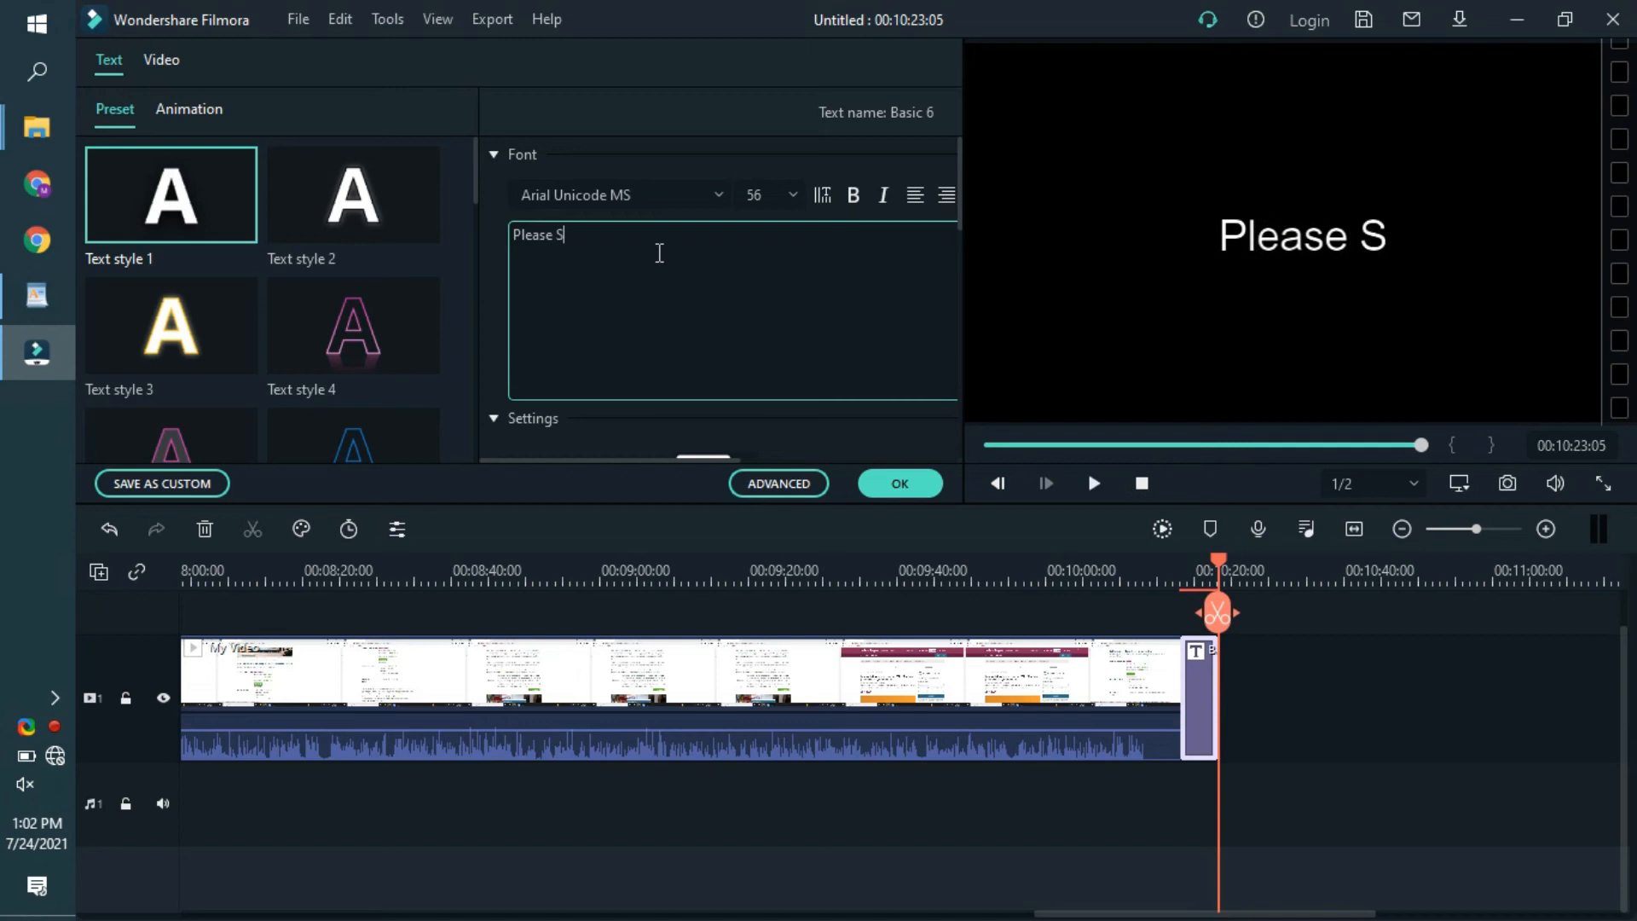
{"action": "type", "text": "b"}
{"action": "key", "text": "BackSpace"}
{"action": "type", "text": "b"}
{"action": "key", "text": "BackSpace"}
{"action": "type", "text": "u"}
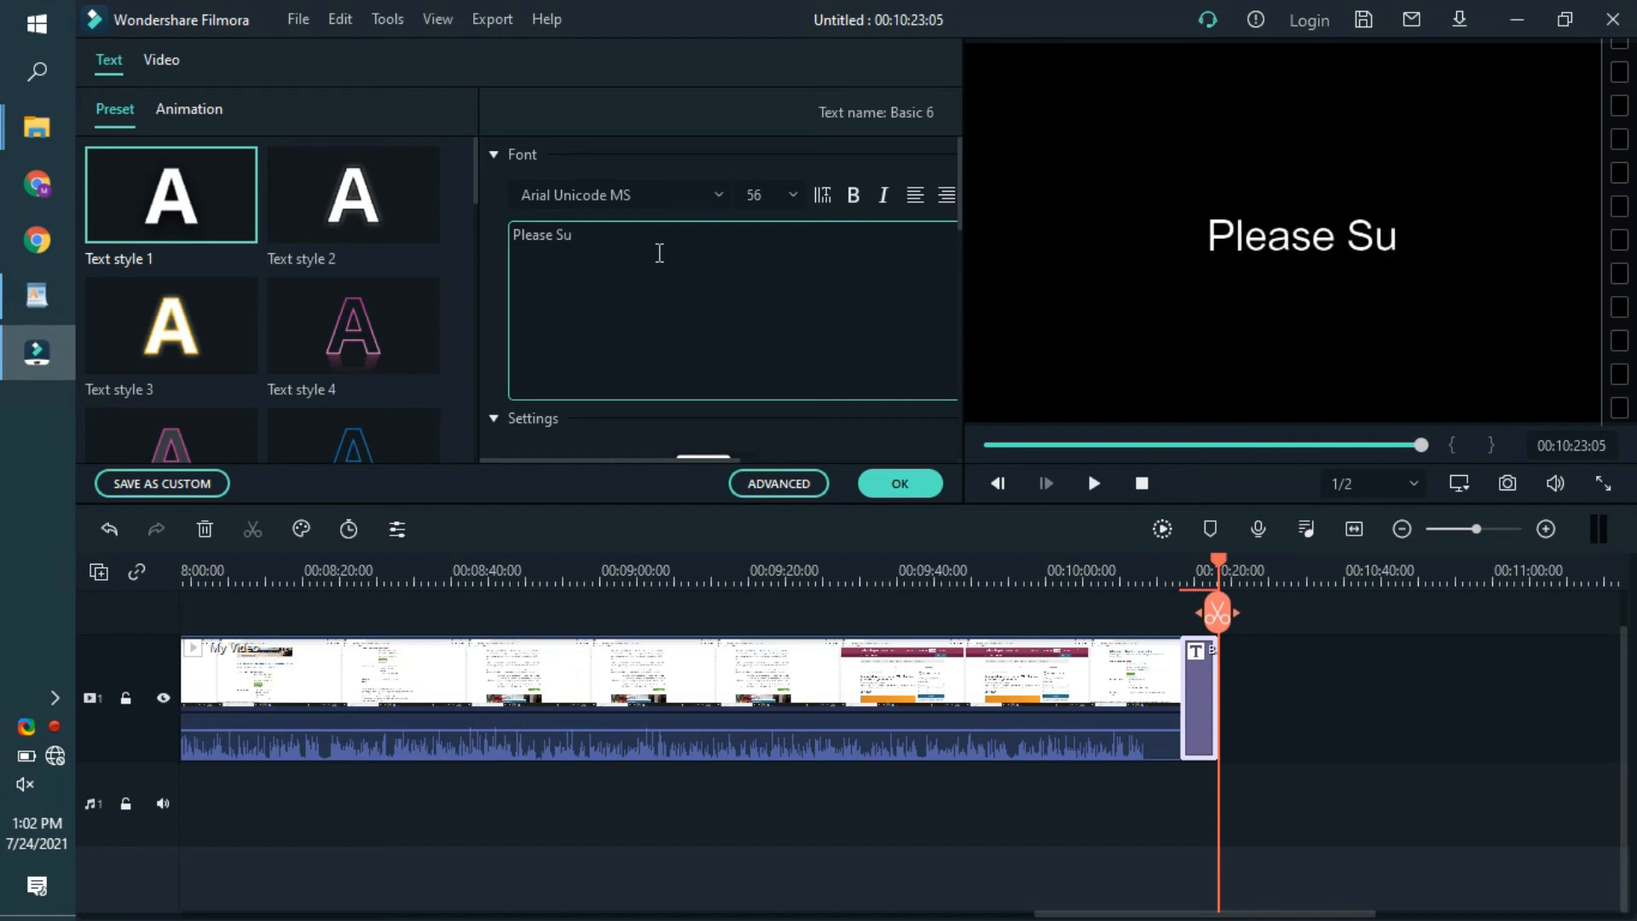
{"action": "type", "text": "bscribe Our"}
Step: Add a second line reading "Channel For More" to the closing title
{"action": "key", "text": "Return"}
{"action": "type", "text": "Ch"}
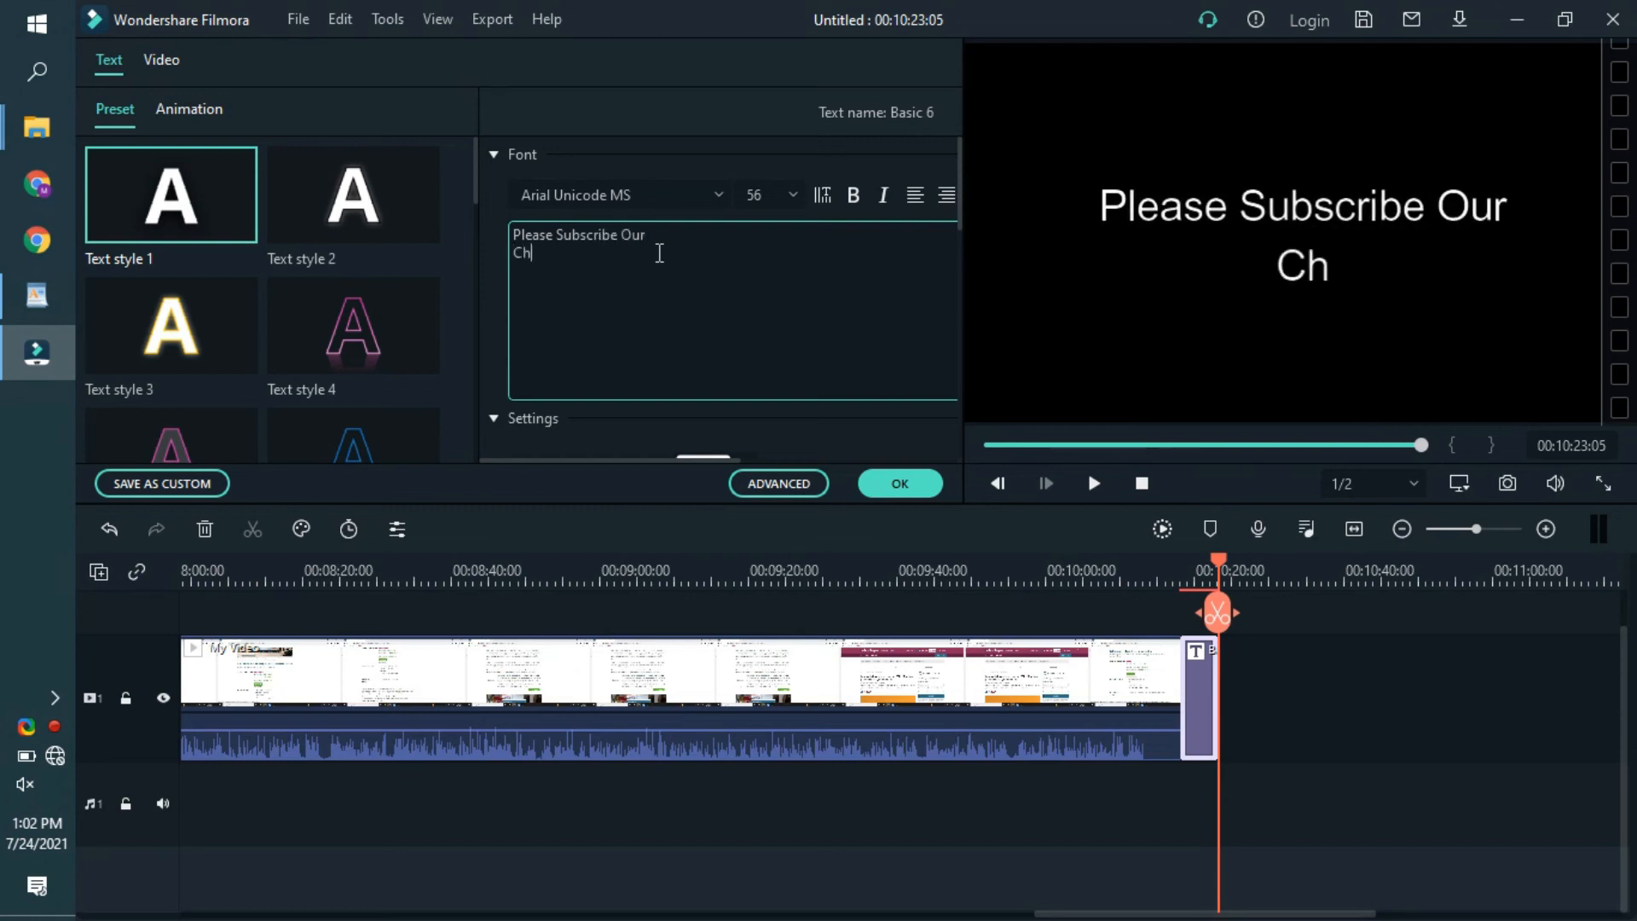
{"action": "type", "text": "annel"}
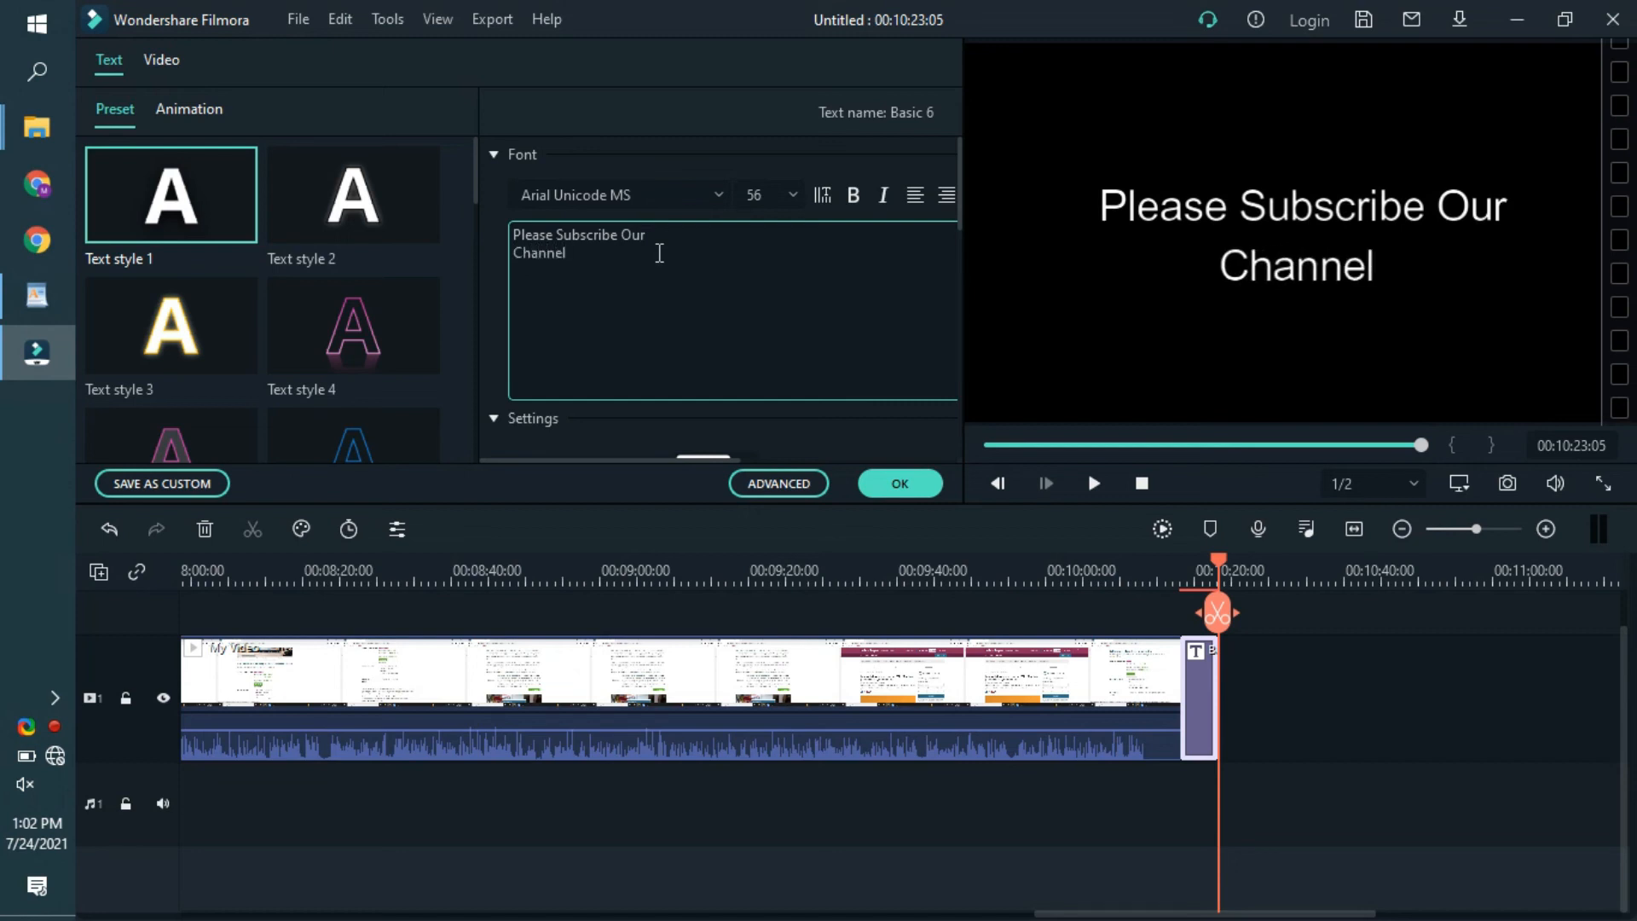
{"action": "type", "text": " FO"}
{"action": "key", "text": "BackSpace"}
{"action": "type", "text": "or"}
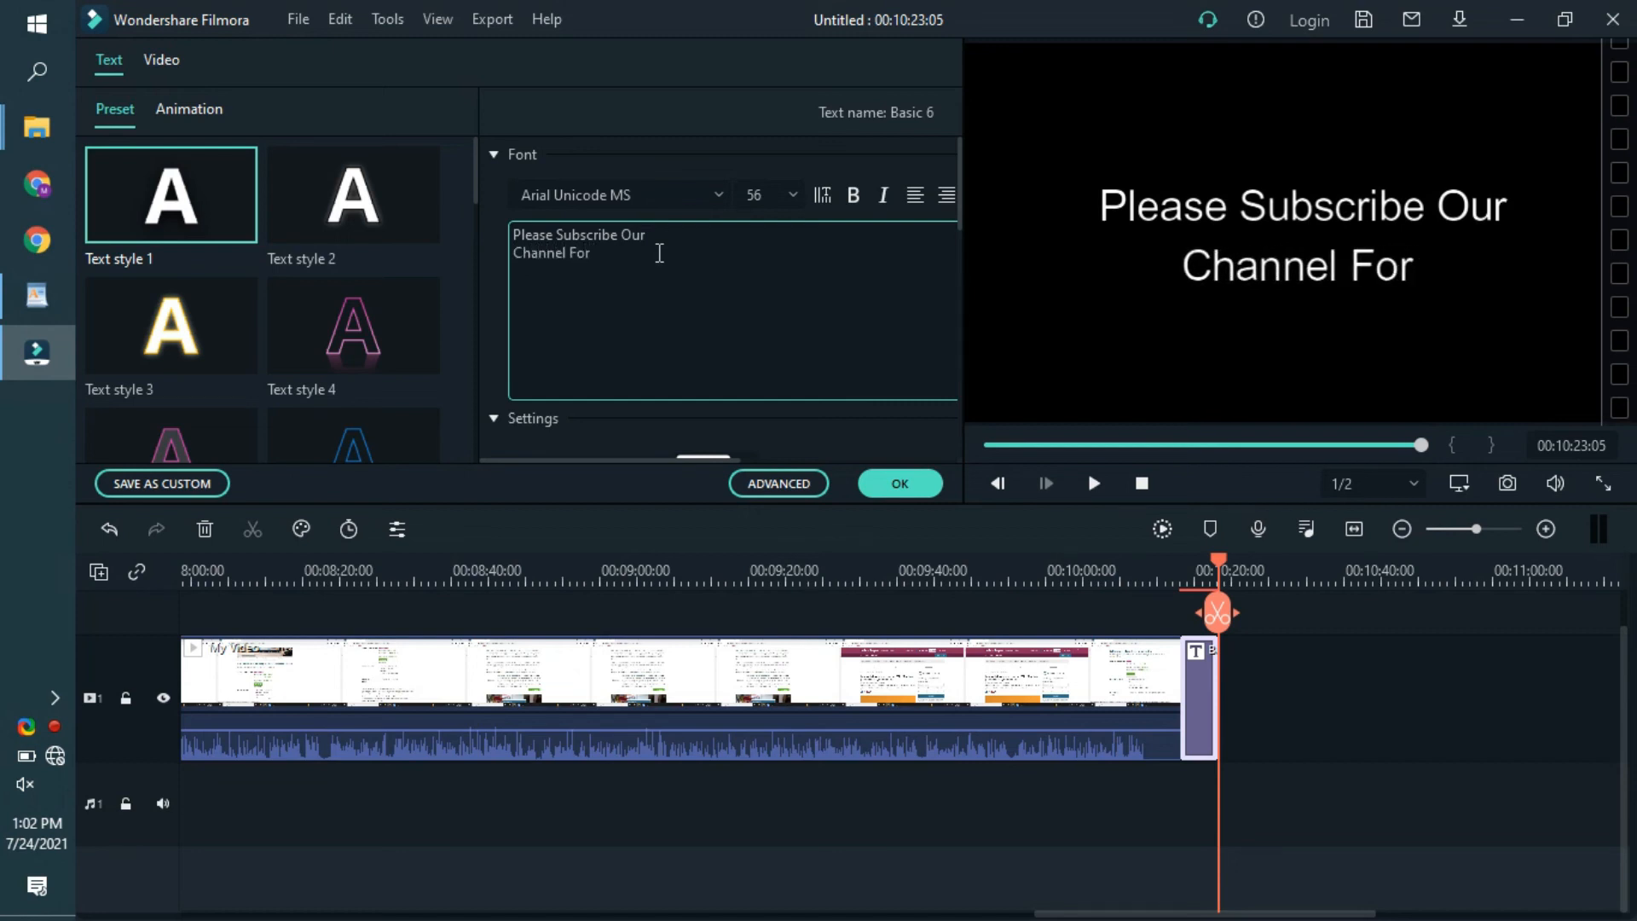
{"action": "type", "text": " More"}
Step: Add a third line reading "Amazing videos like this;)" to the closing title
{"action": "key", "text": "Return"}
{"action": "type", "text": "Am"}
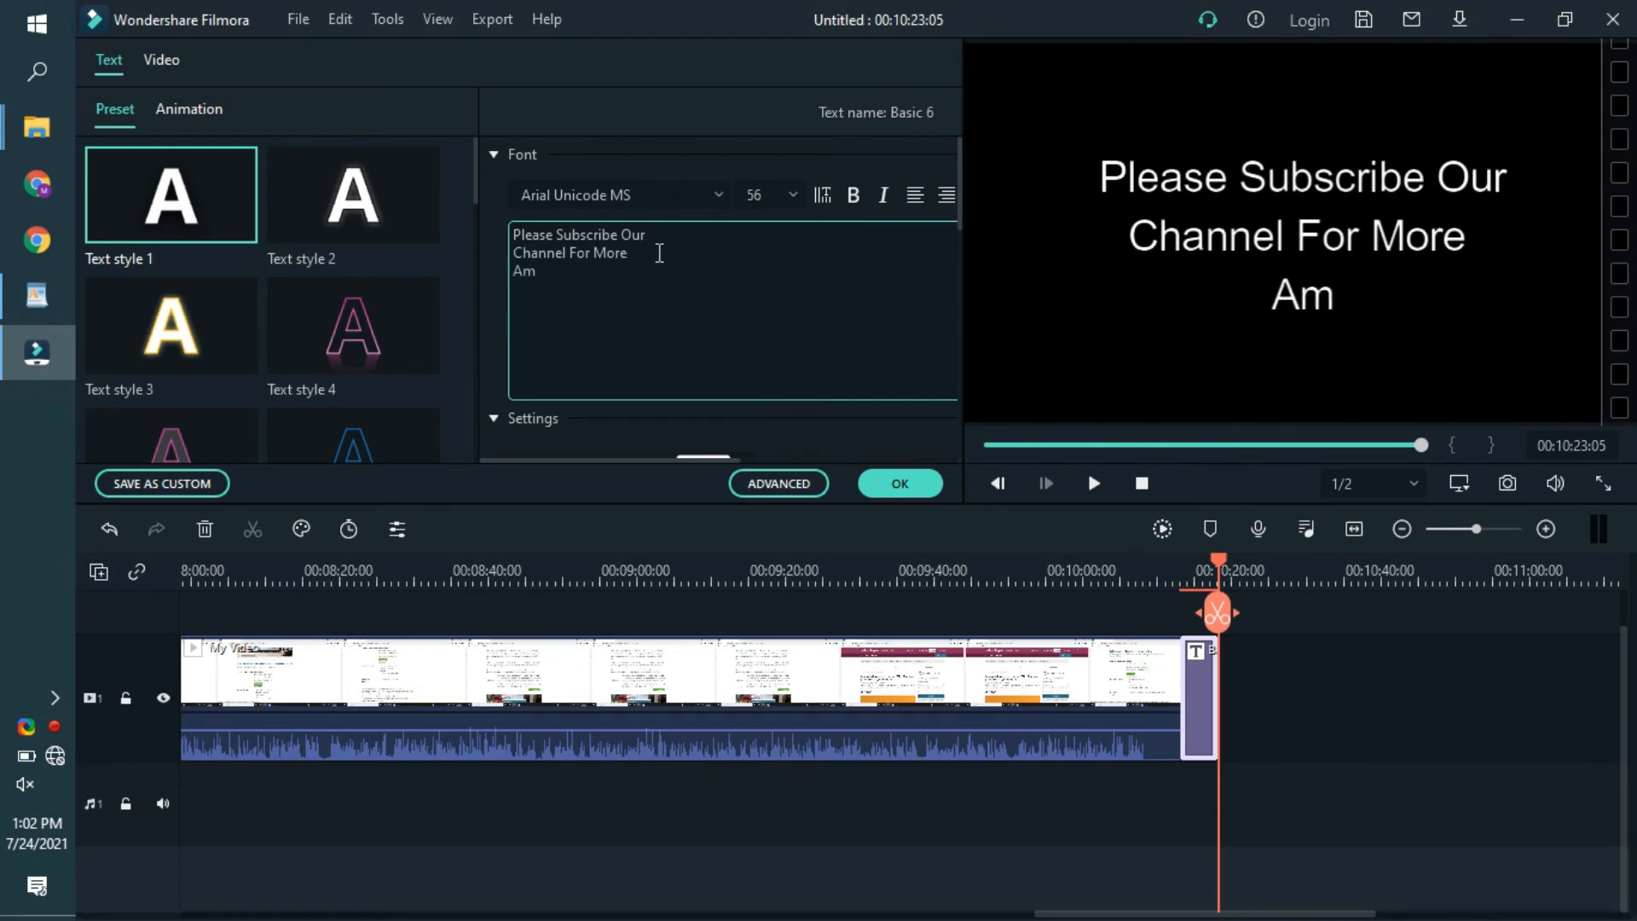
{"action": "type", "text": "azing videos like this"}
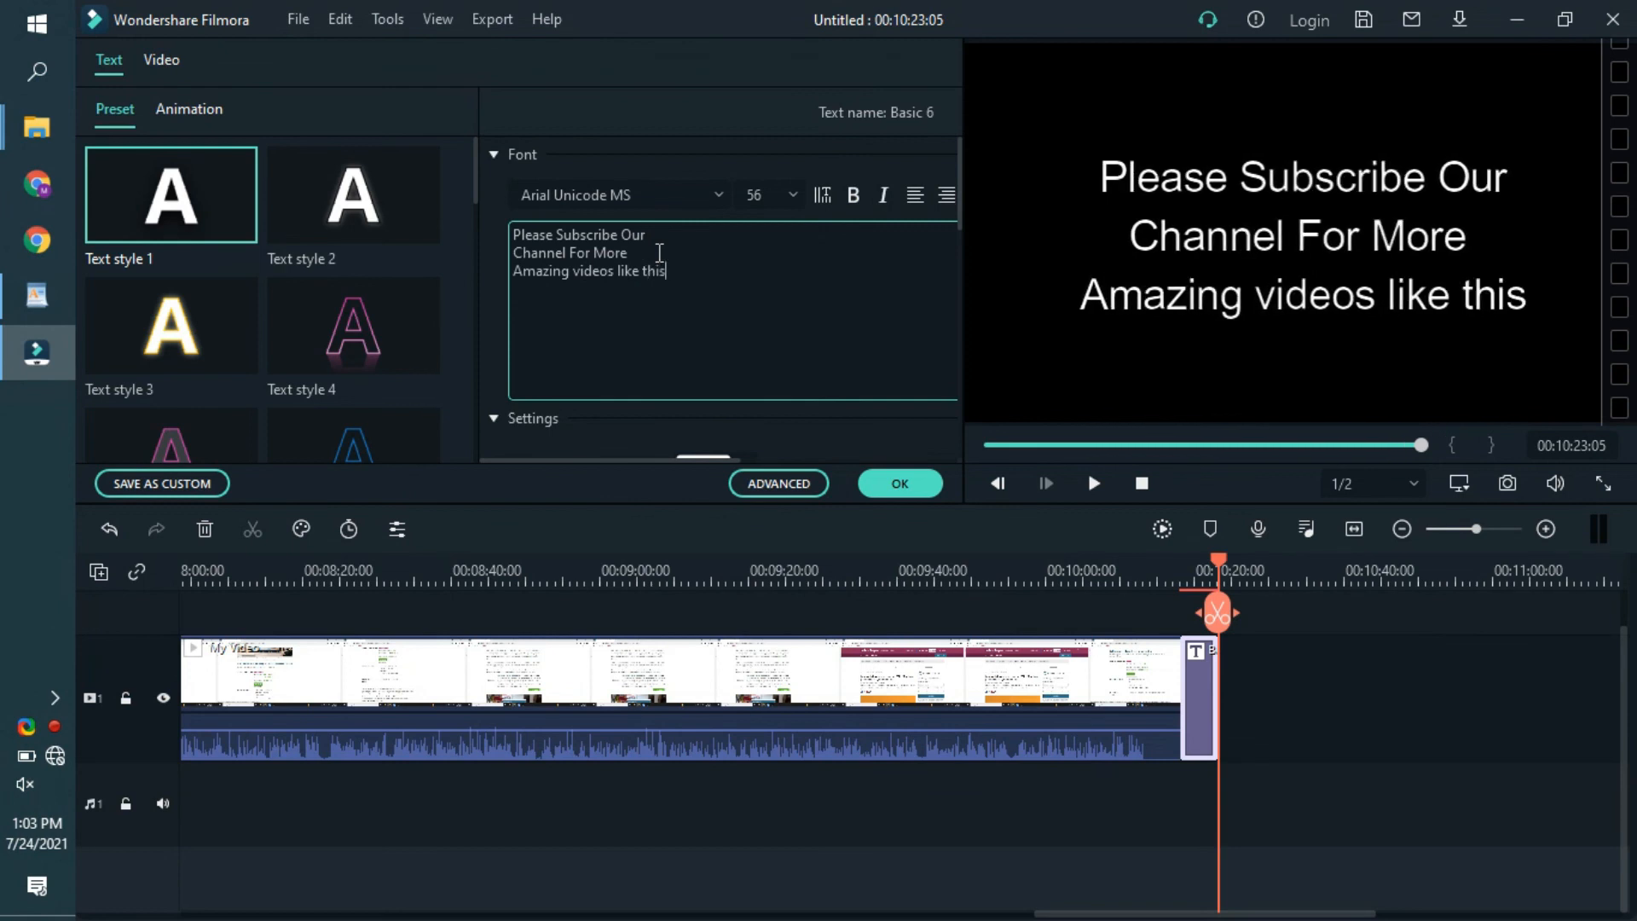
{"action": "type", "text": ";"}
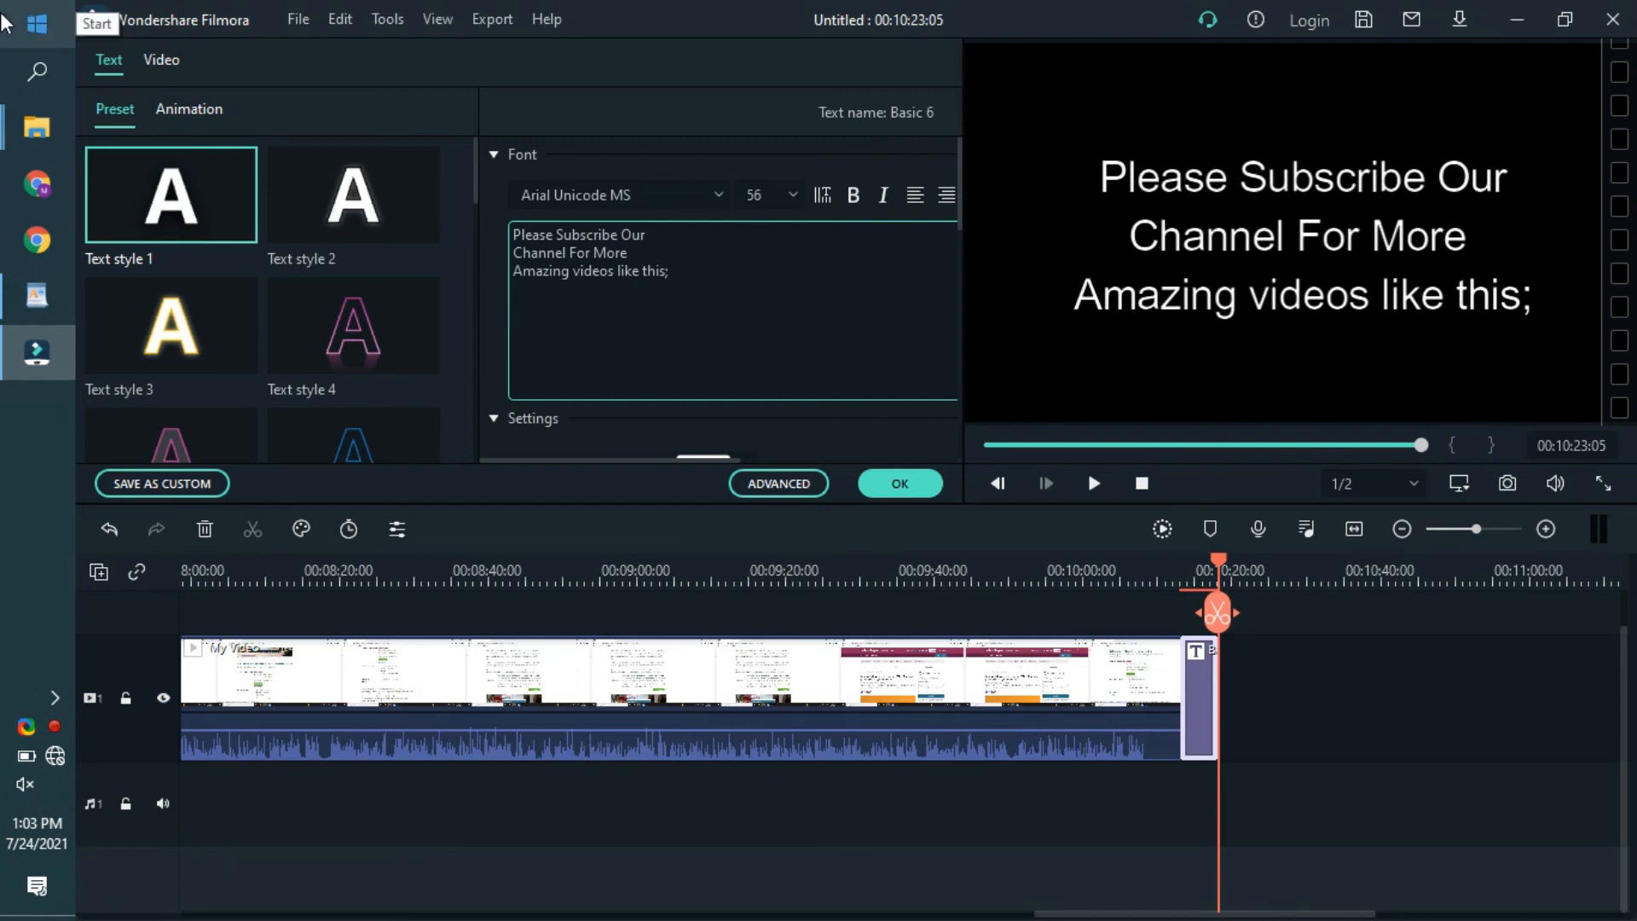
{"action": "type", "text": ")"}
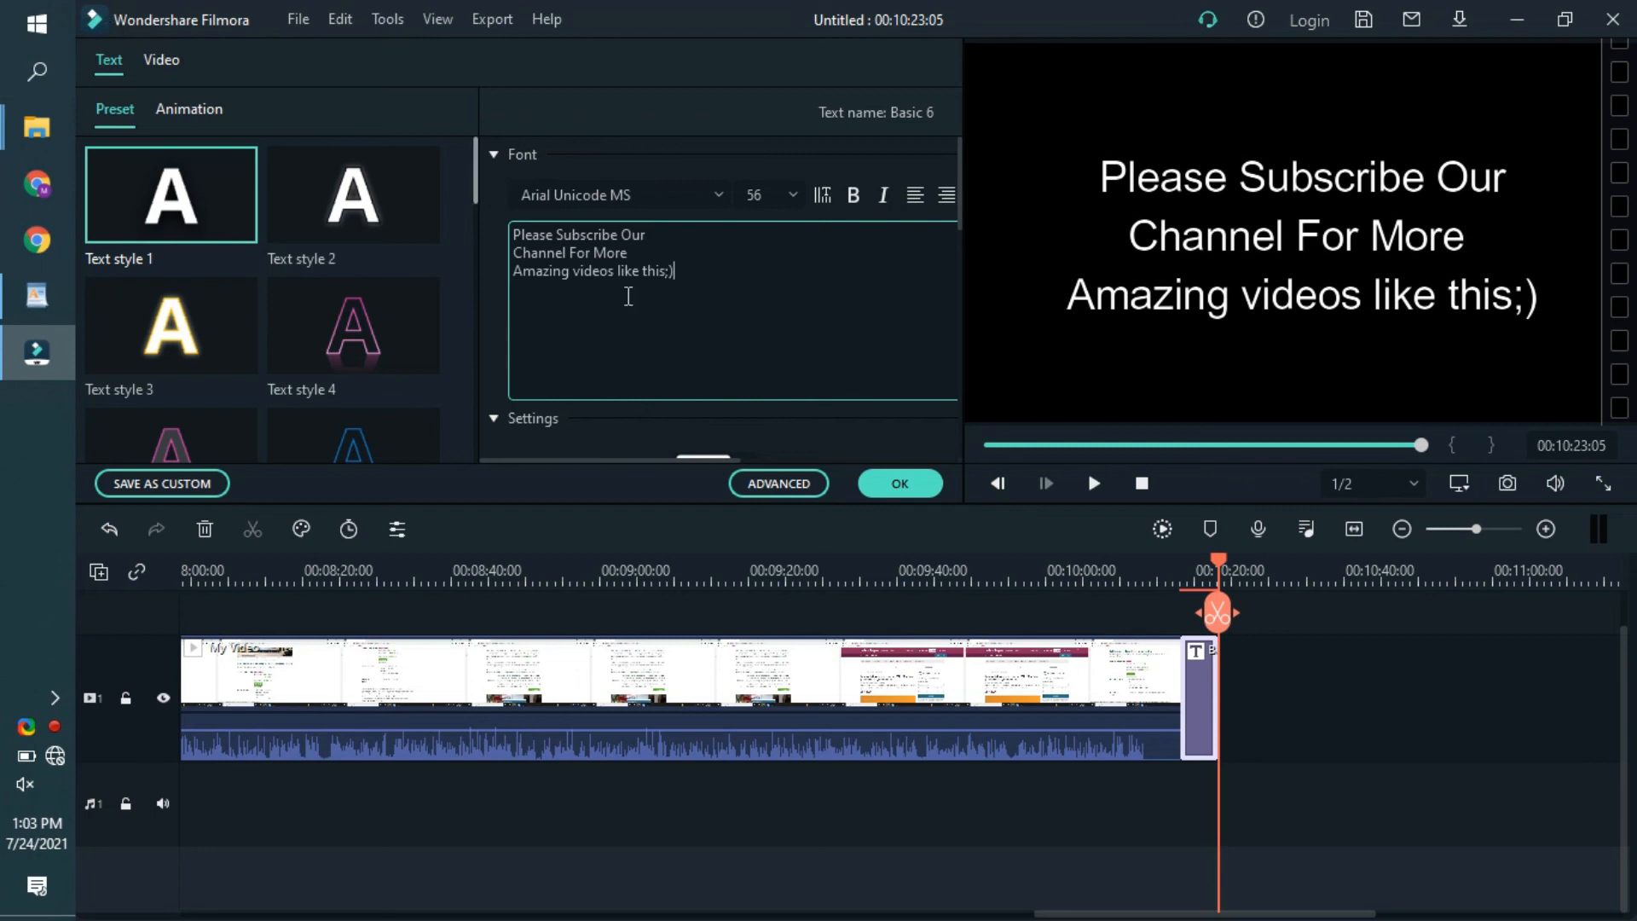